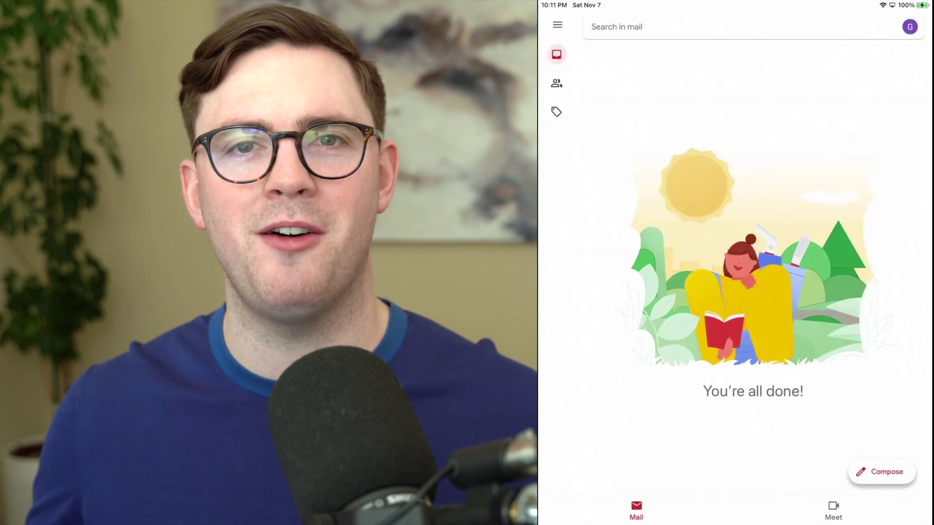
Step: Paste the copied confidential Lowton Incorporated Teams message into the body of a new Gmail email
left_click(882, 472)
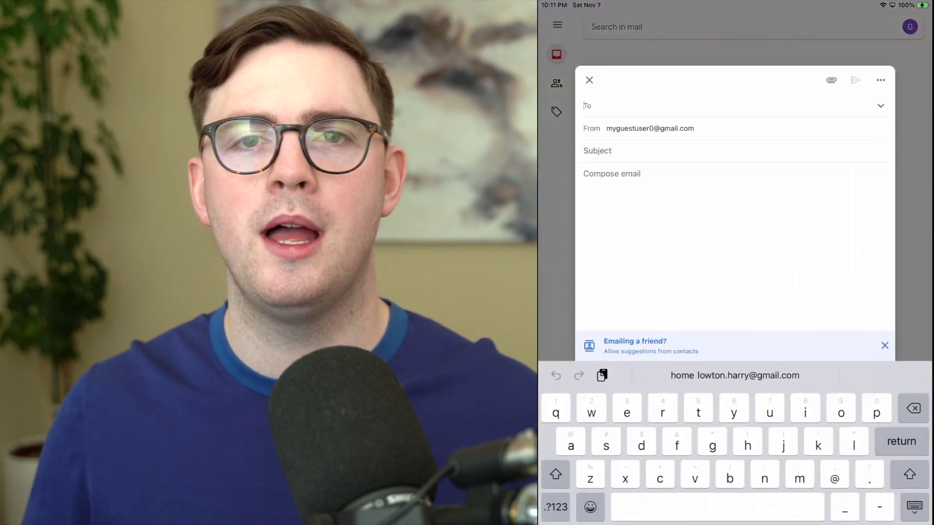
left_click(583, 173)
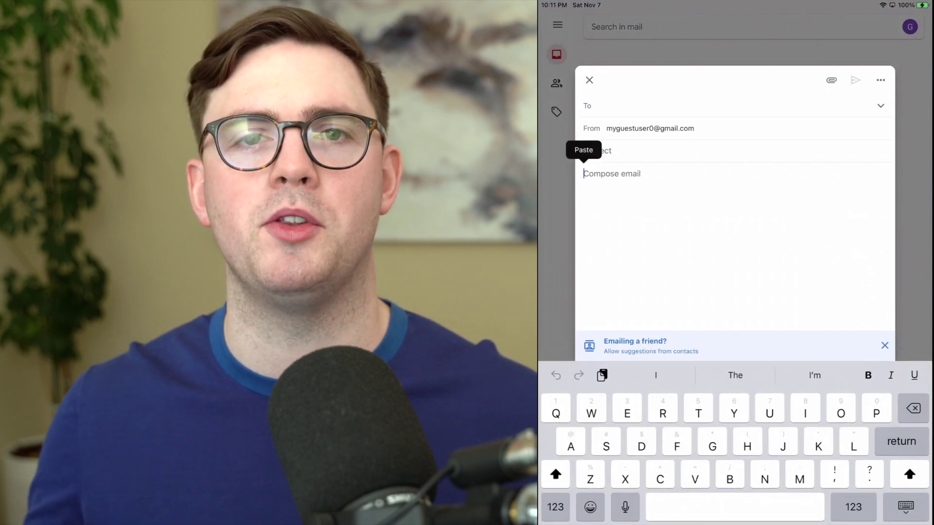
left_click(584, 151)
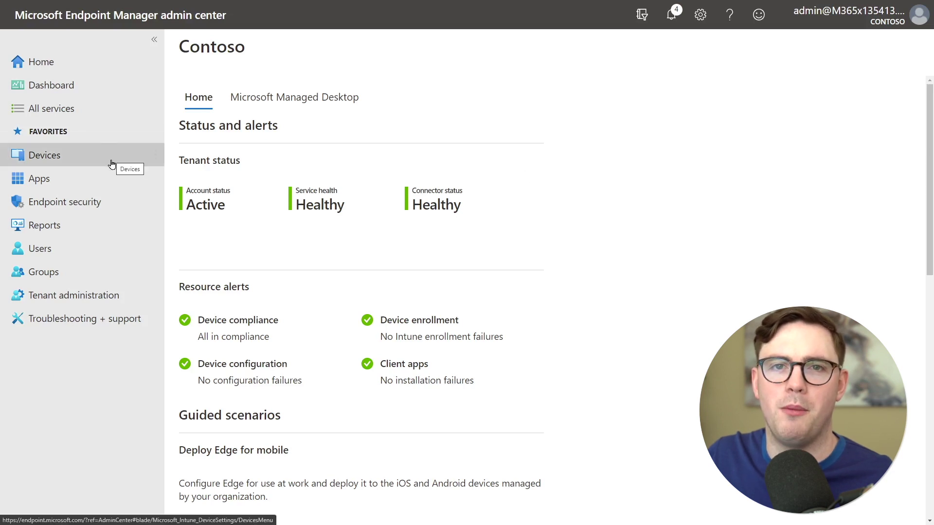
Step: Open Apps > App protection policies, collapse the menu blade and widen the Policy column
left_click(120, 176)
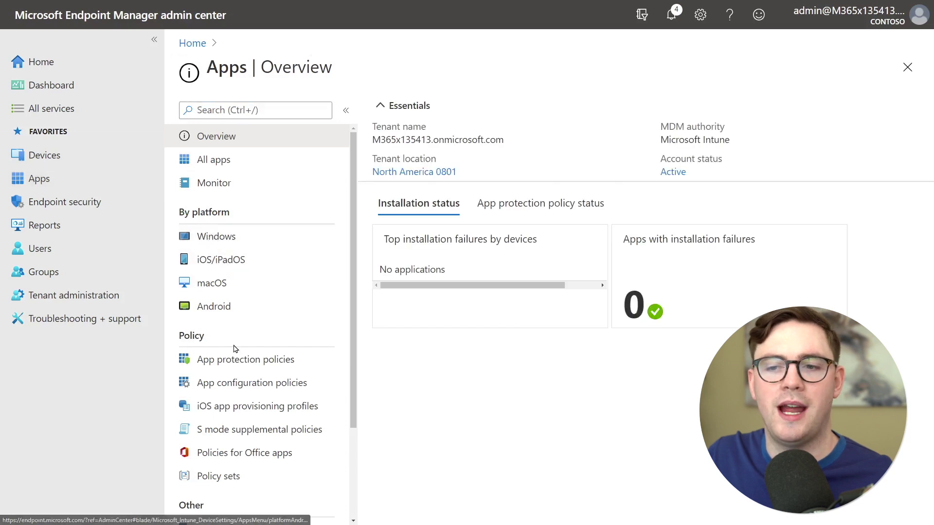
left_click(237, 358)
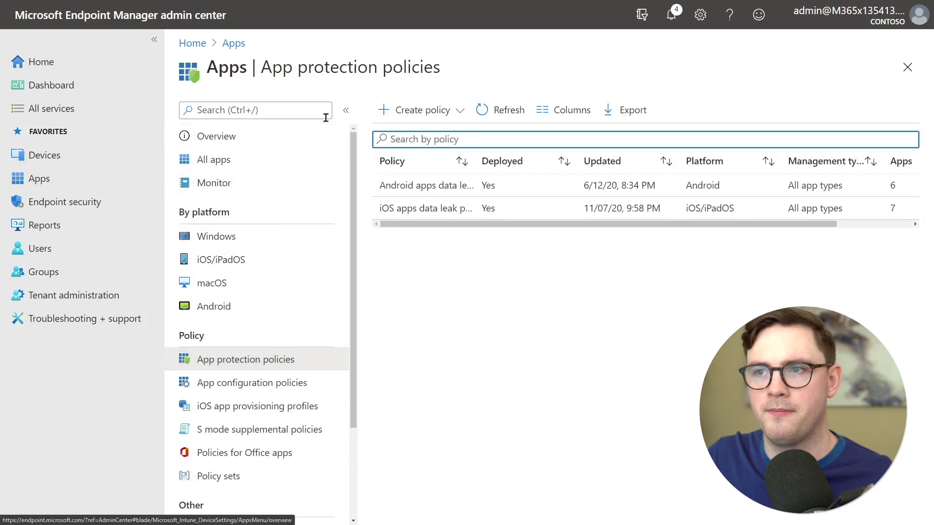
left_click(346, 110)
left_click_drag(320, 161, 403, 156)
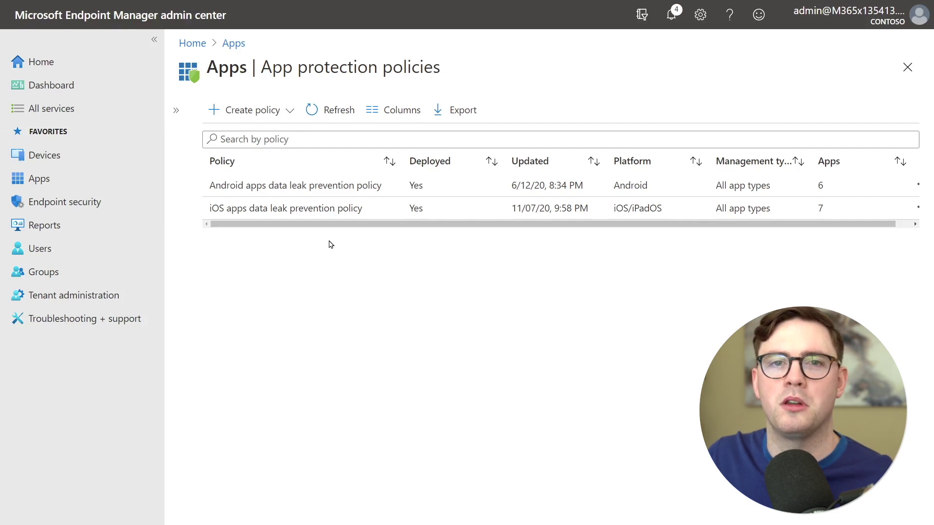
Step: Create a new app protection policy for the iOS/iPadOS platform
left_click(280, 113)
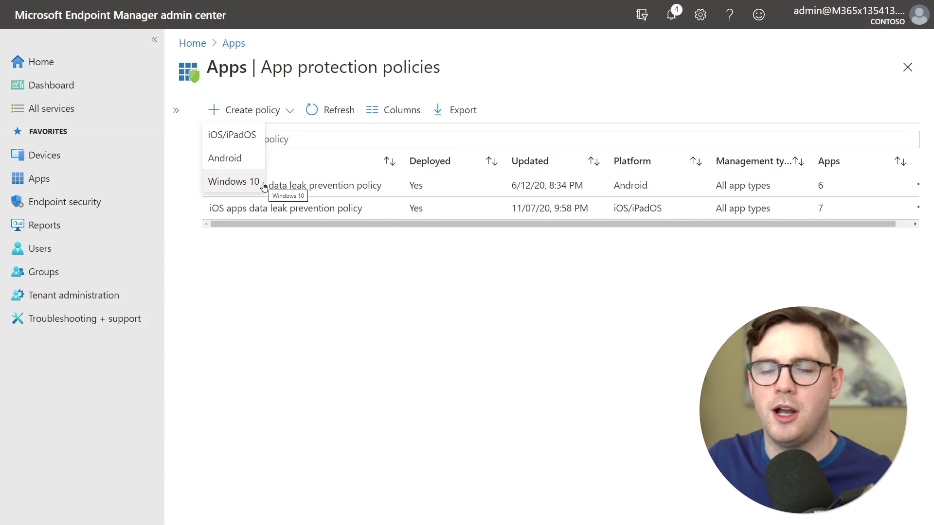
left_click(254, 143)
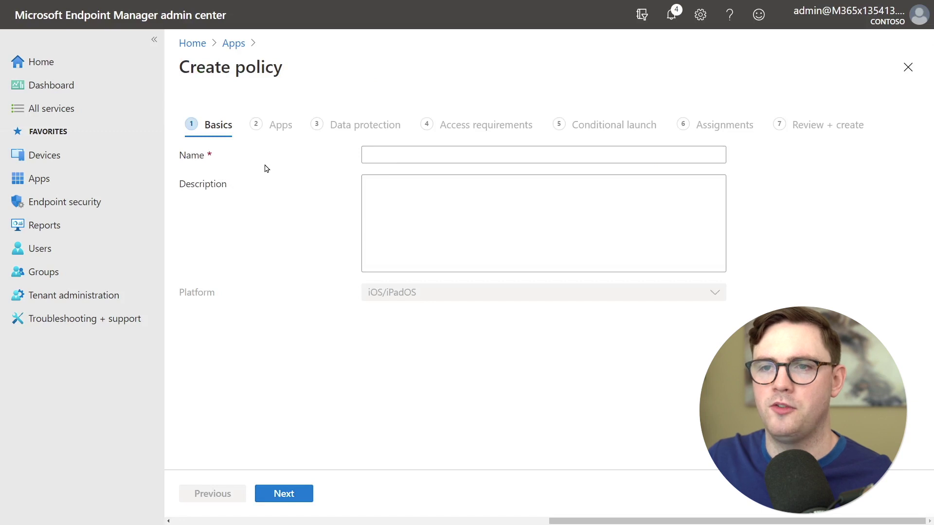
Step: Paste 'iOS - App protection Policy' as the policy name and continue to Apps
left_click(364, 156)
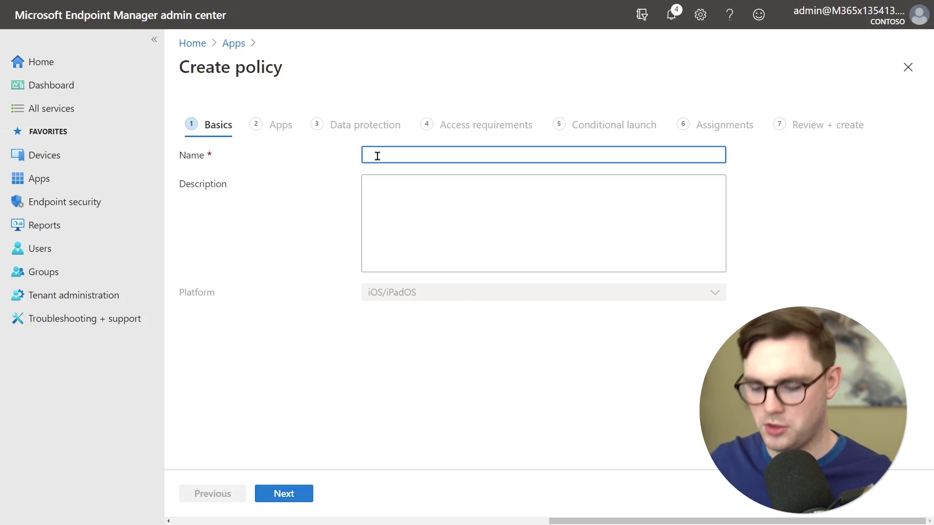
type("iOS - App protection Policy")
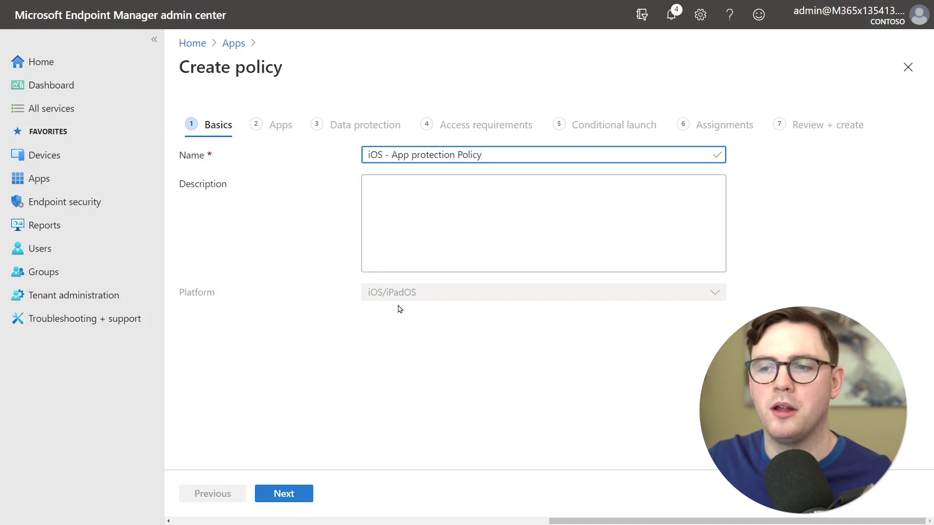
left_click(284, 494)
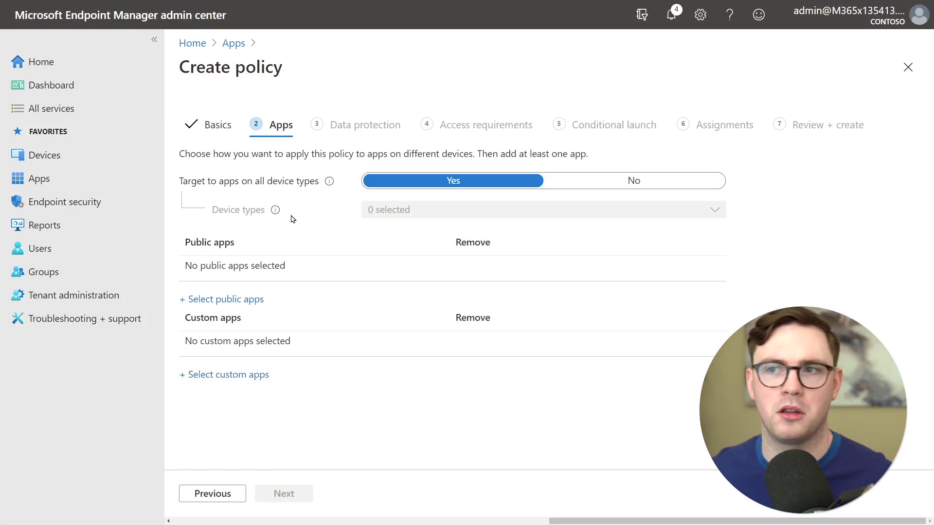
Step: Keep Target to apps on all device types at Yes and bring up the public apps list
left_click(654, 187)
left_click(638, 209)
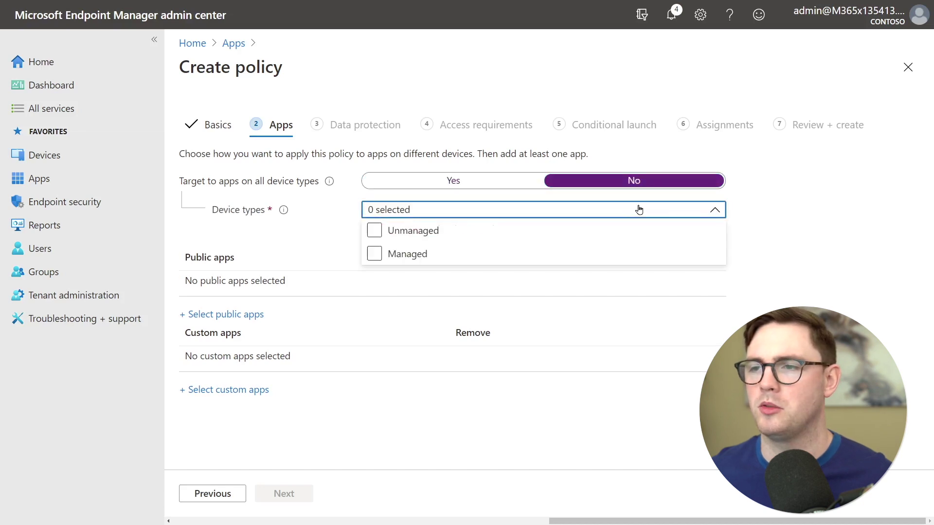
left_click(545, 236)
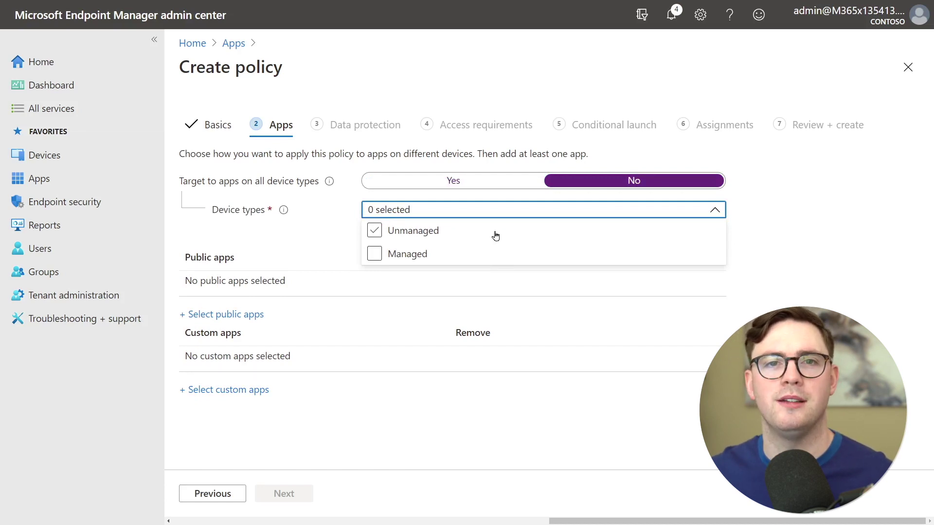
left_click(453, 180)
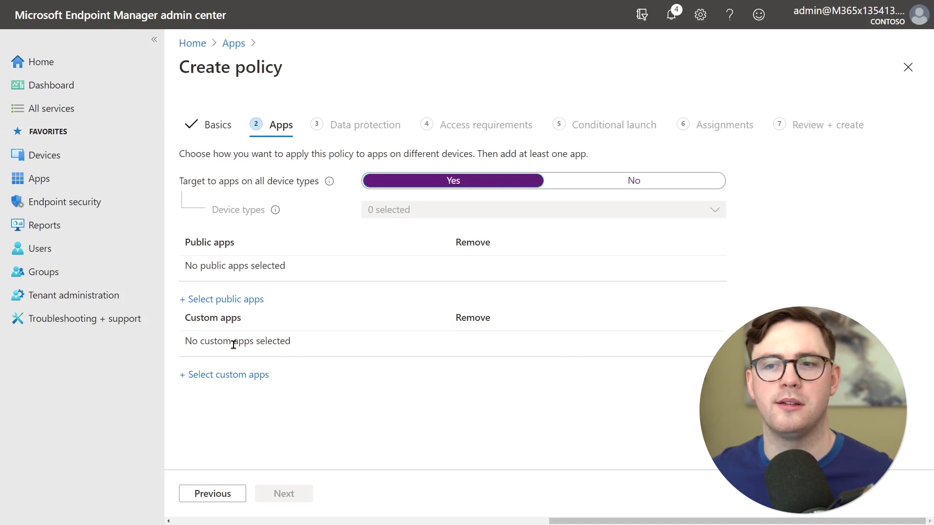
left_click(236, 300)
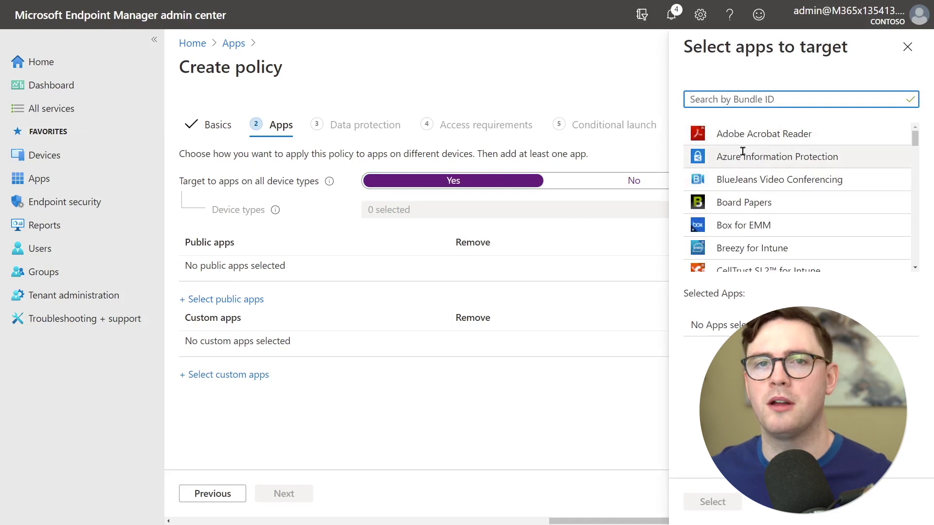
Step: Search for and select Microsoft Outlook and Microsoft Teams as the targeted public apps
scroll(743, 151, "down", 1)
scroll(742, 172, "down", 1)
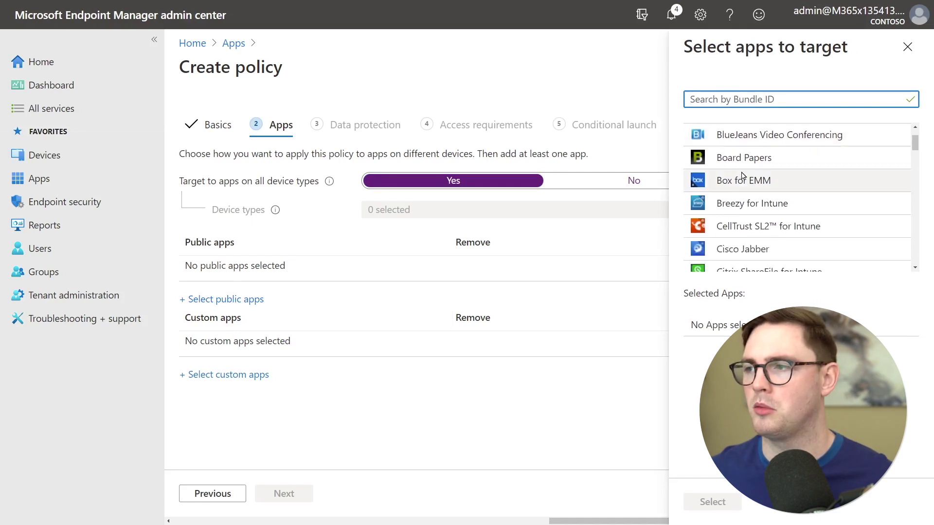
scroll(742, 176, "down", 4)
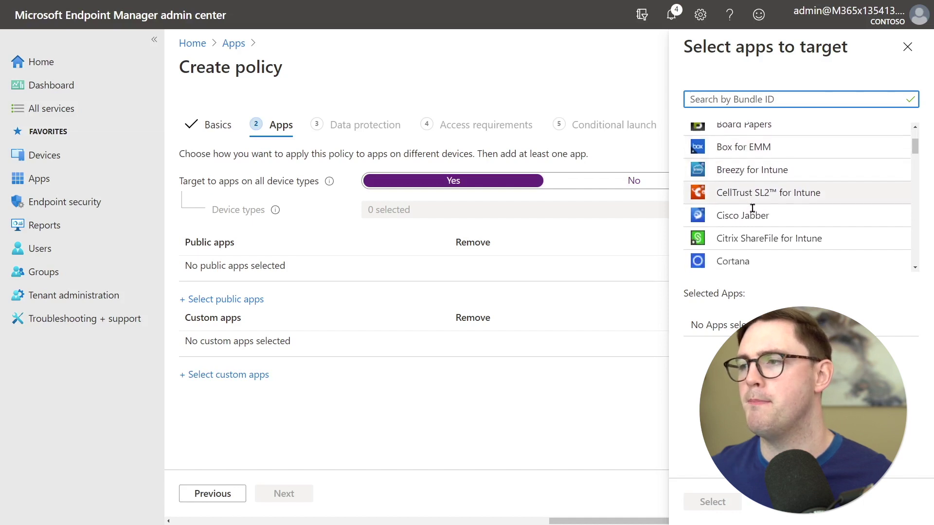
scroll(749, 195, "up", 5)
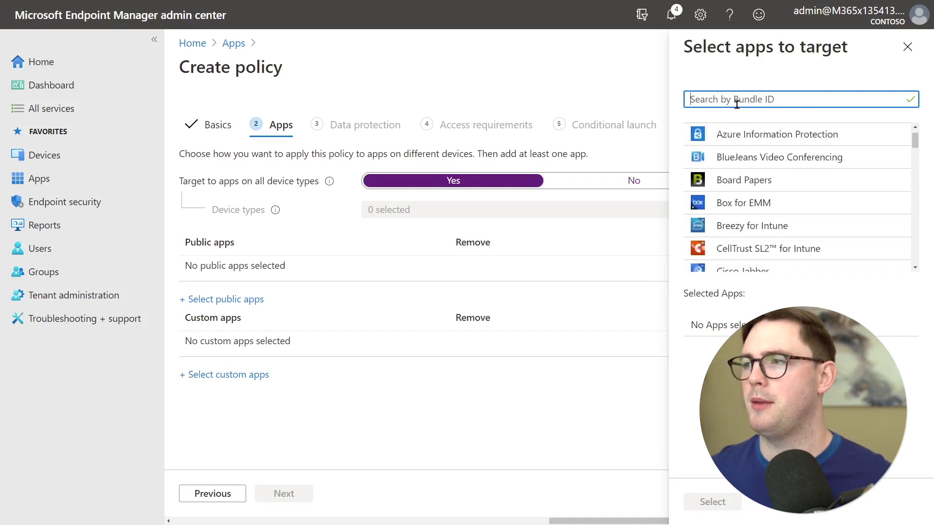
type("outlook")
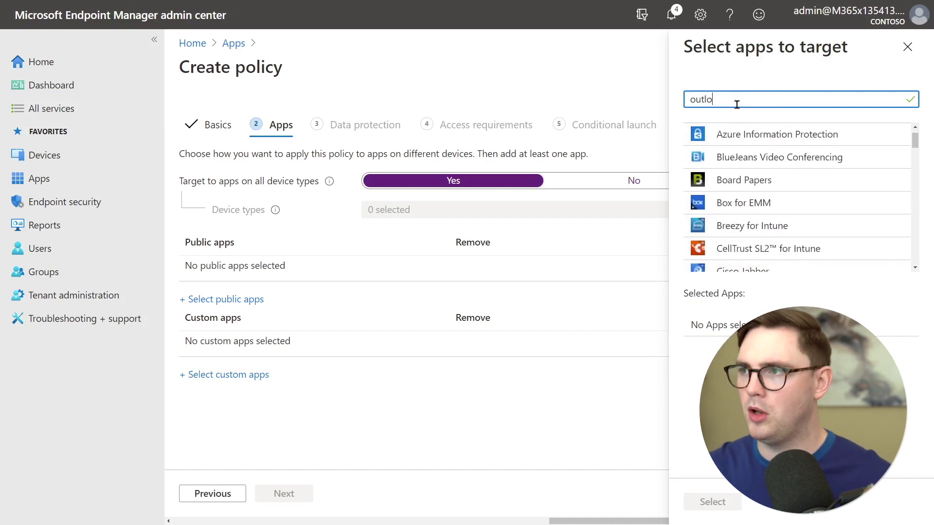
left_click(737, 134)
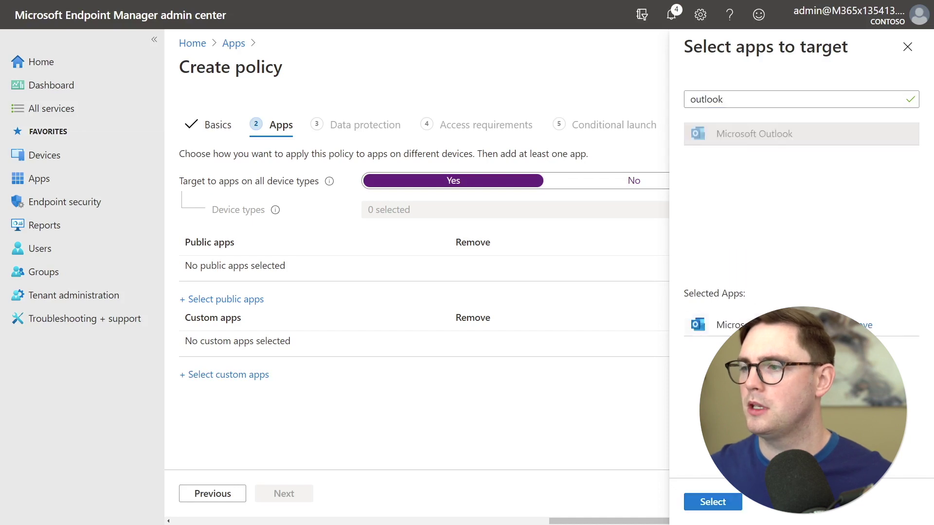
type("teams")
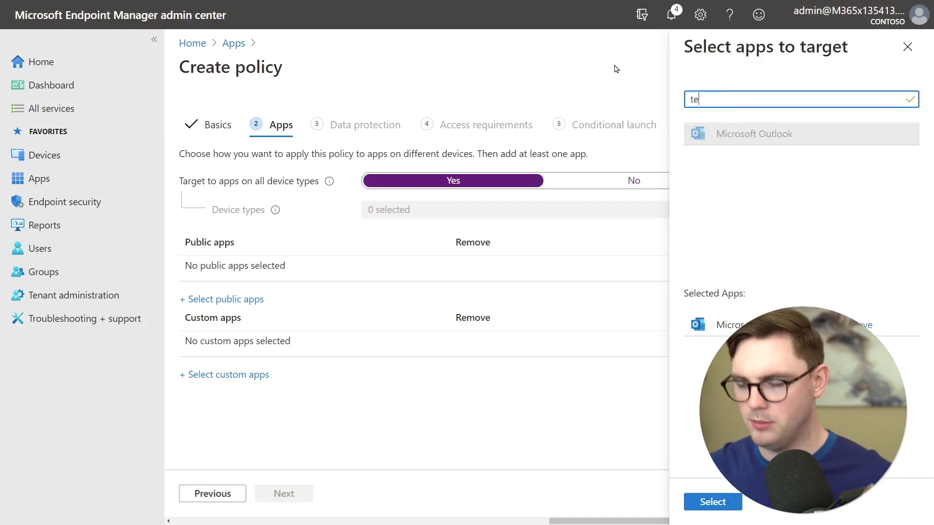
left_click(740, 134)
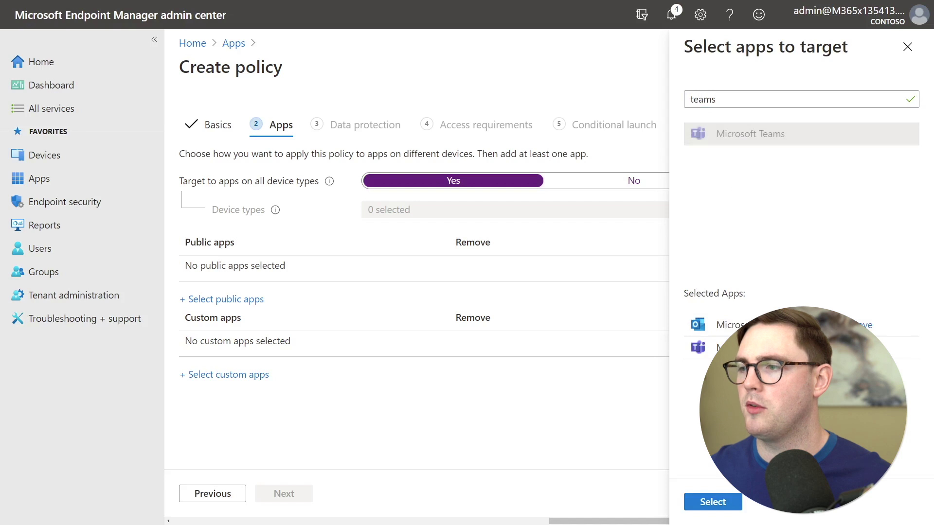
left_click(720, 502)
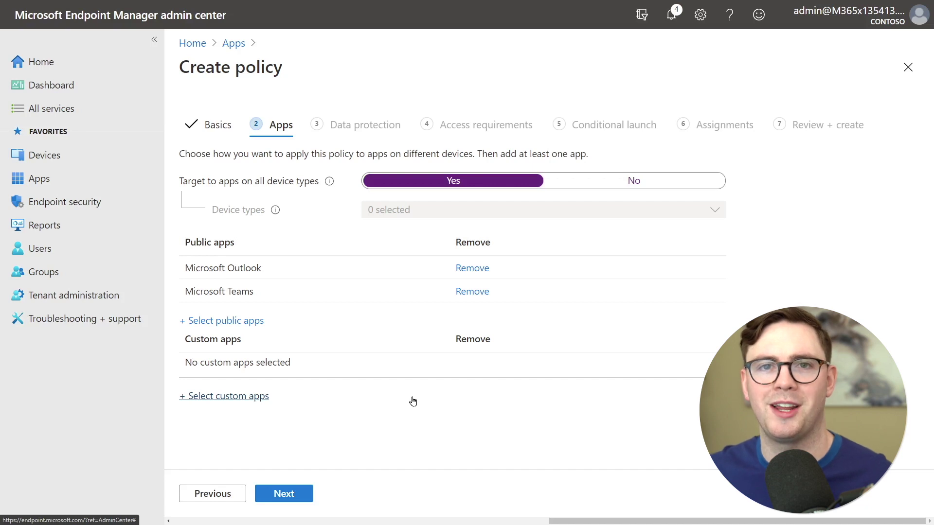
Step: Block iTunes/iCloud backups and allow sending org data only to policy managed apps
left_click(299, 494)
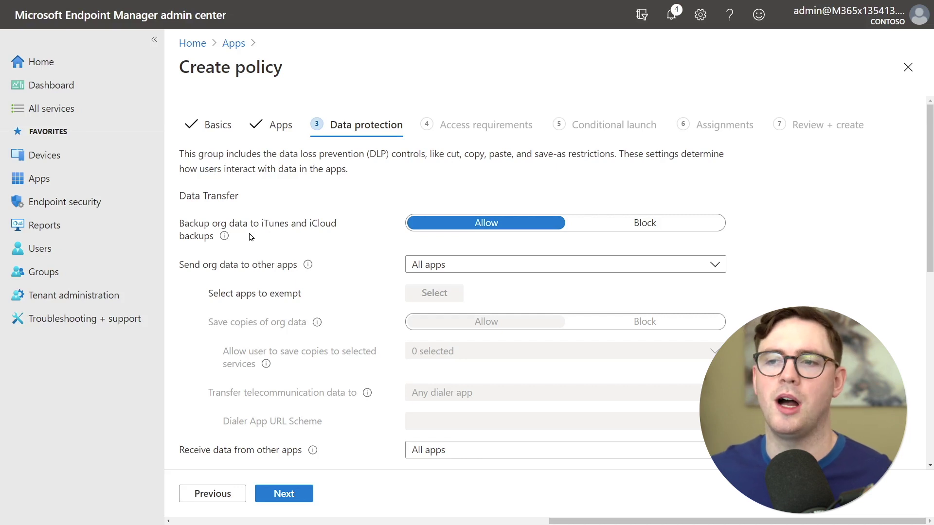
left_click(583, 227)
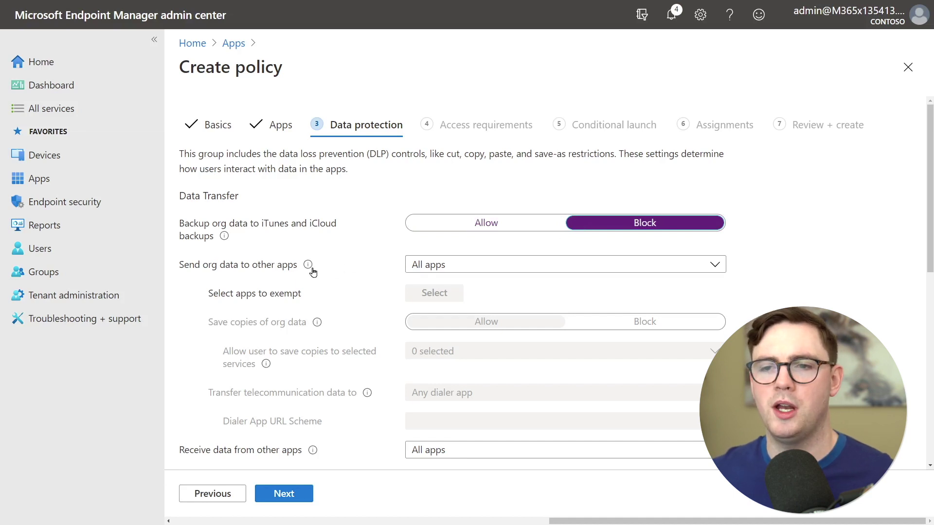
mouse_move(313, 270)
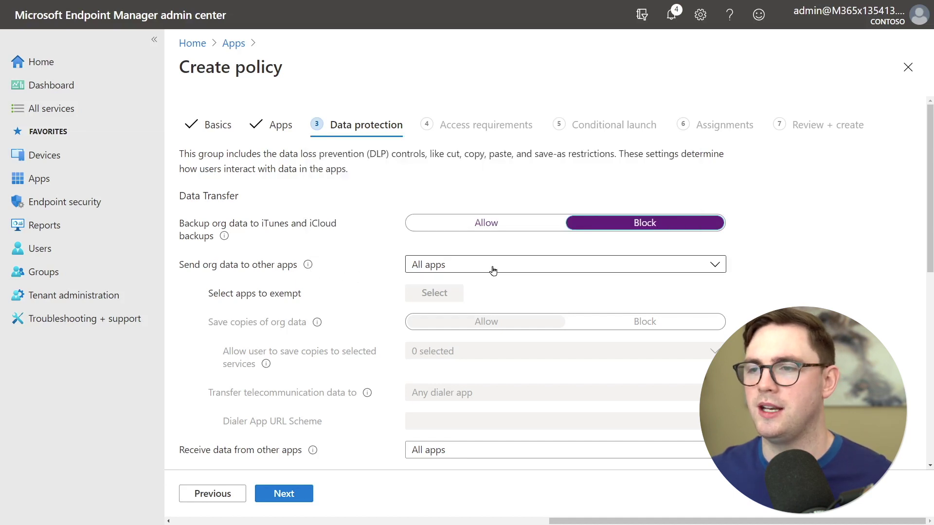
left_click(493, 270)
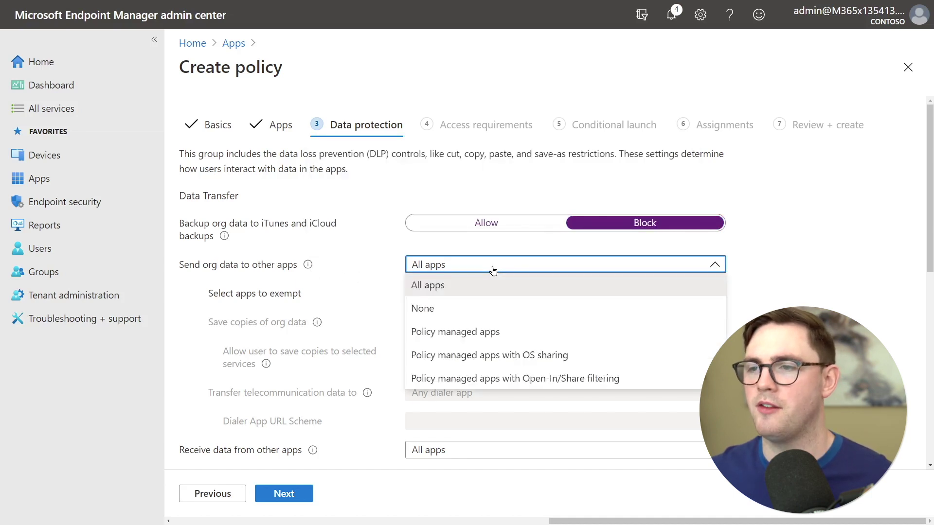
left_click(487, 333)
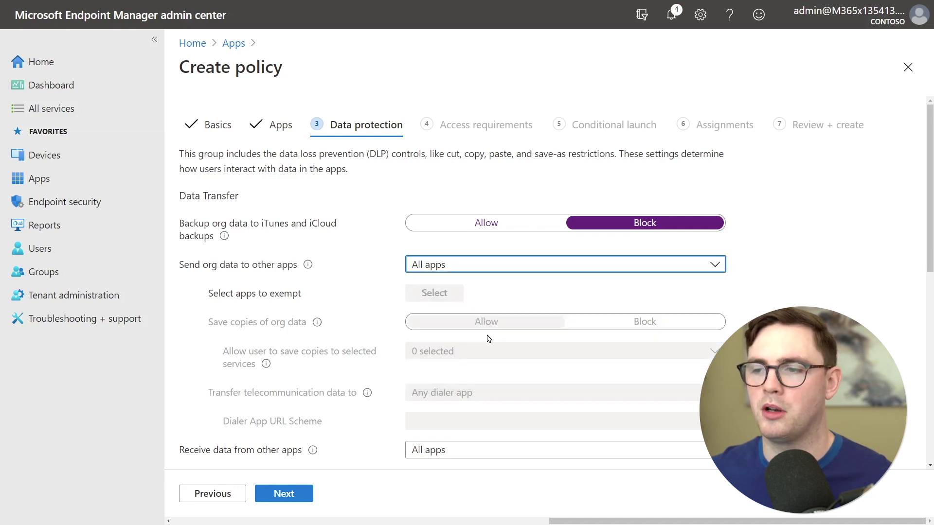
Step: Block saving copies of org data except to OneDrive for Business and SharePoint
scroll(394, 318, "down", 1)
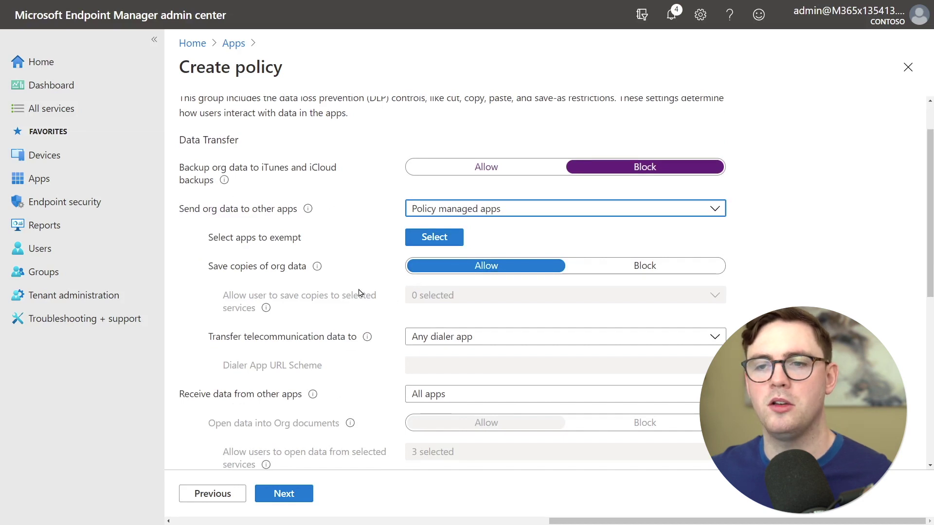
left_click(601, 269)
left_click(570, 295)
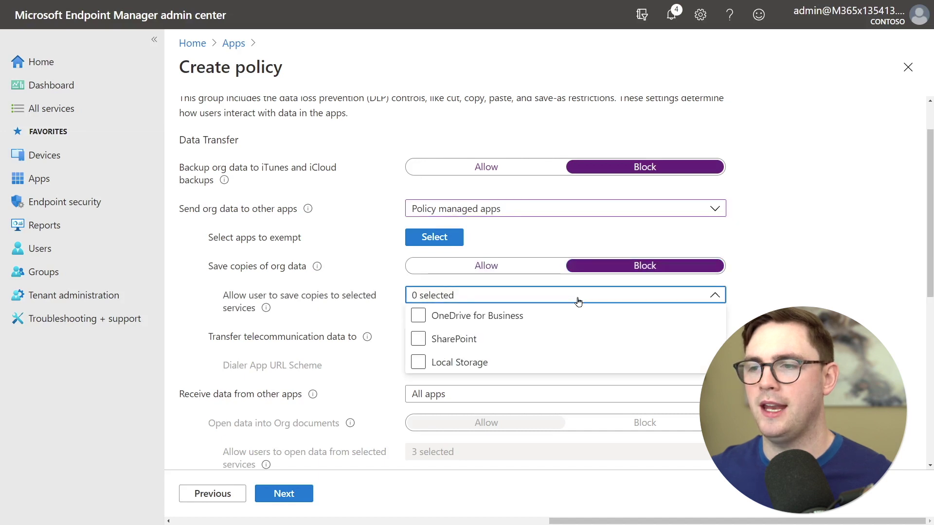
left_click(476, 316)
left_click(456, 341)
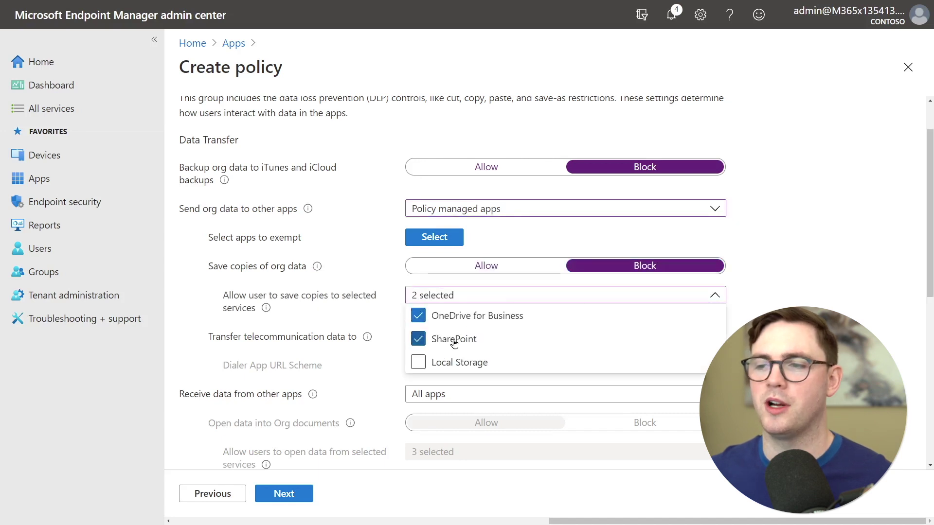
left_click(334, 412)
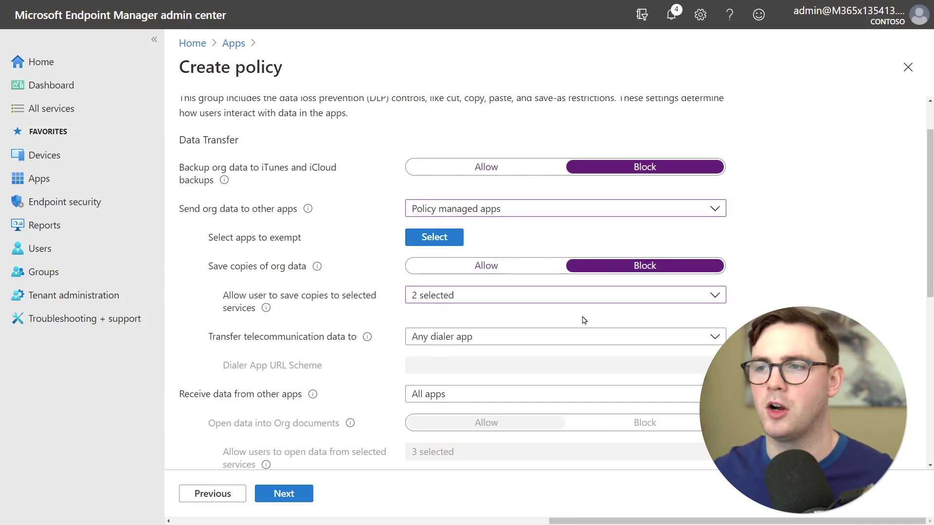
scroll(351, 334, "down", 4)
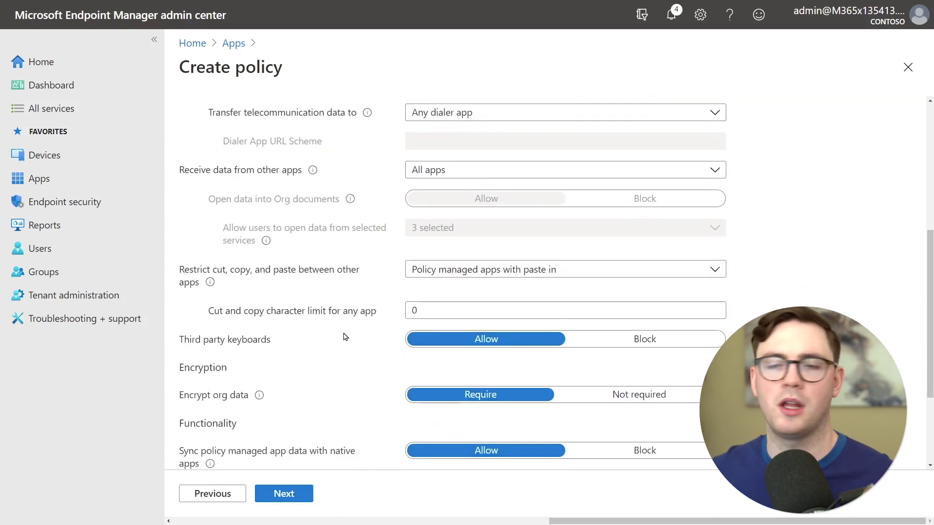
scroll(344, 336, "down", 1)
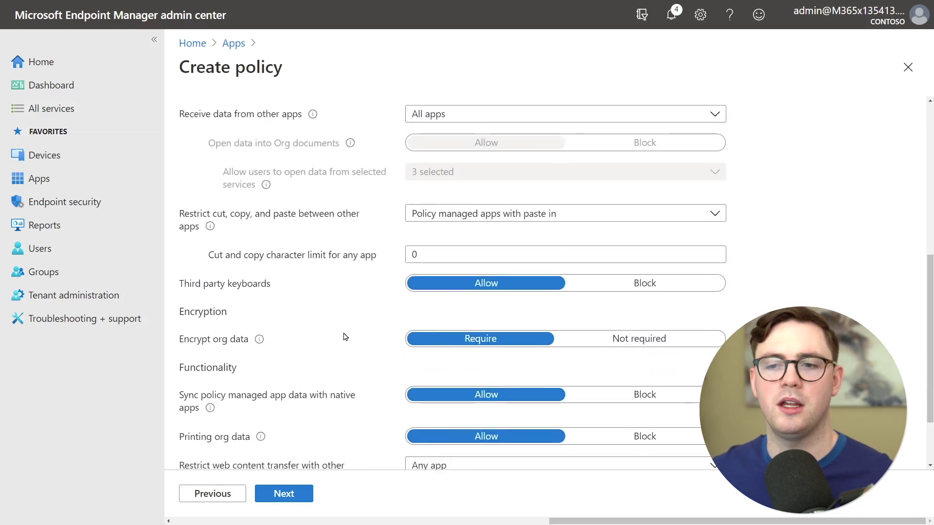
scroll(287, 375, "up", 6)
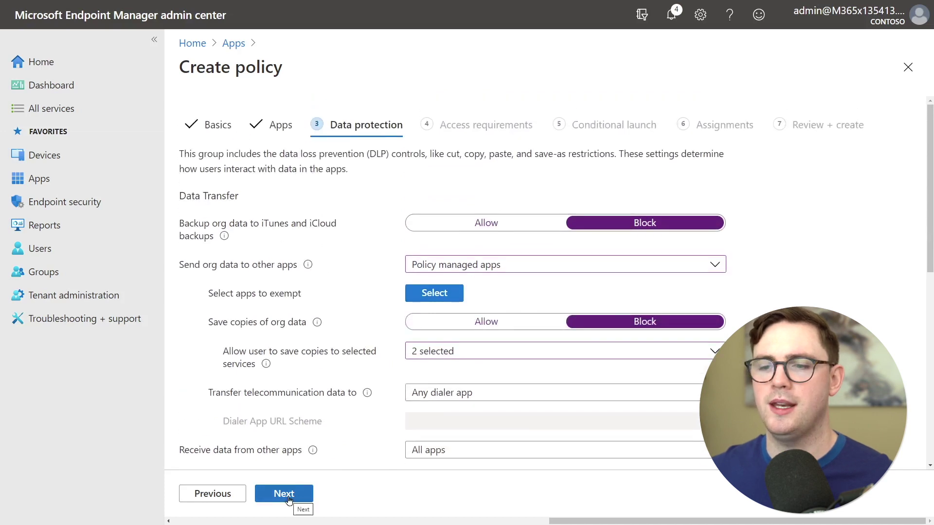
Step: Move on to Access requirements and review its default numeric PIN settings
left_click(284, 494)
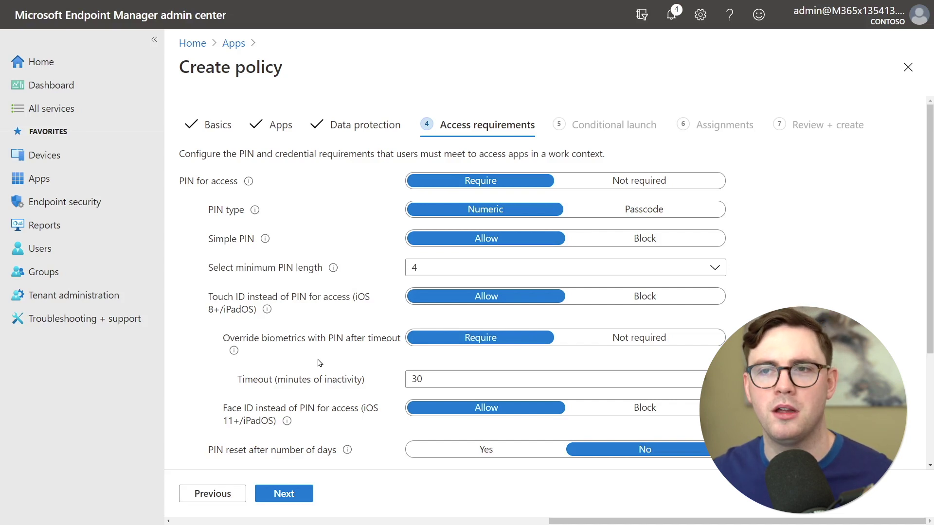
scroll(319, 364, "down", 2)
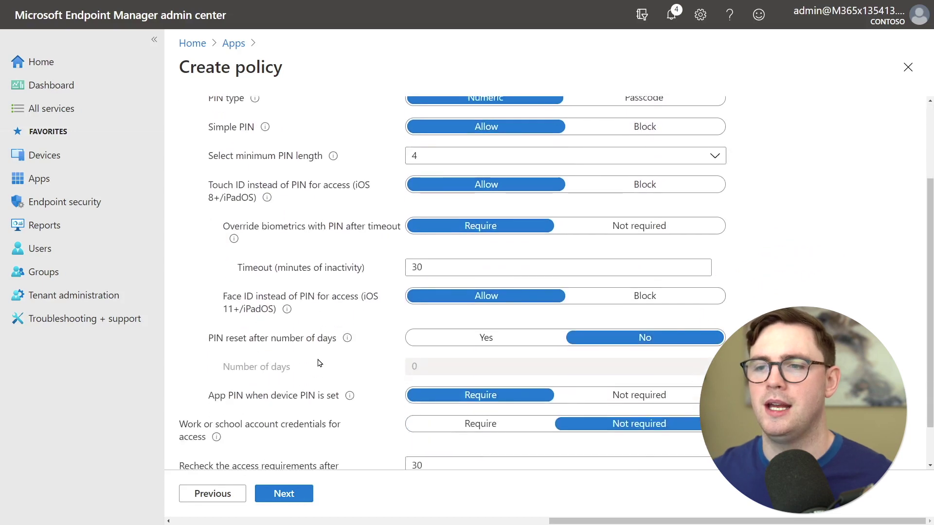
scroll(319, 364, "up", 5)
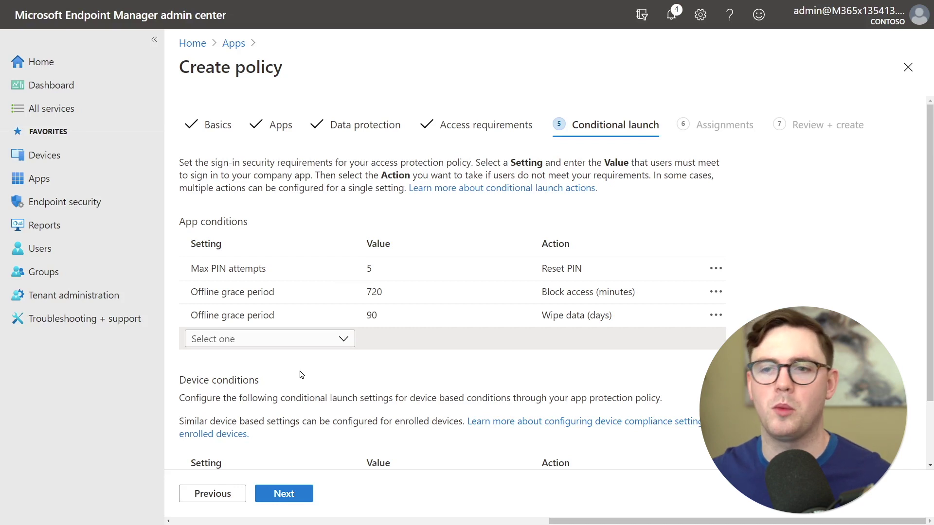
left_click(339, 277)
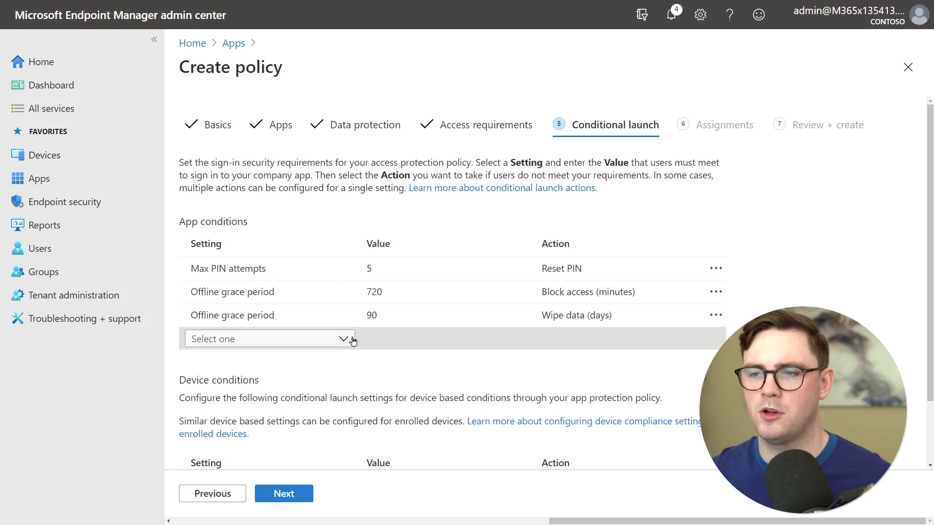
left_click(351, 343)
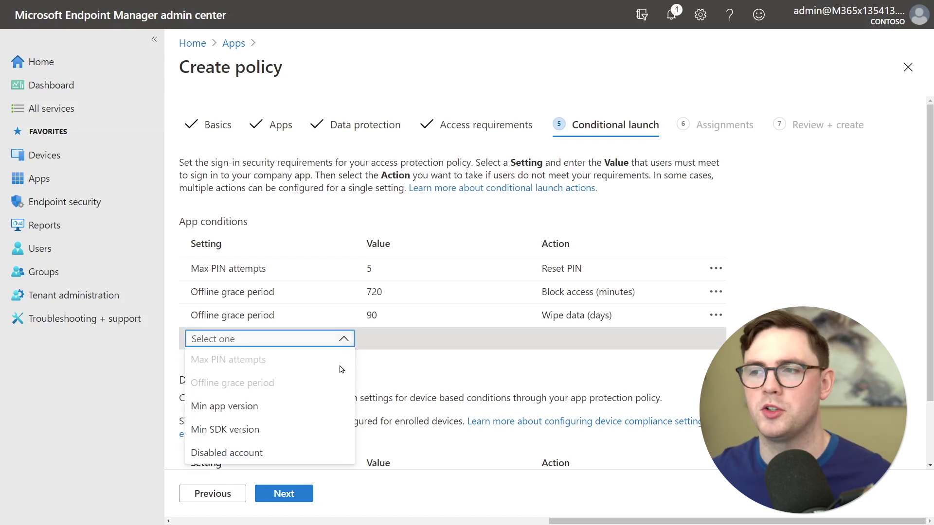
left_click(415, 371)
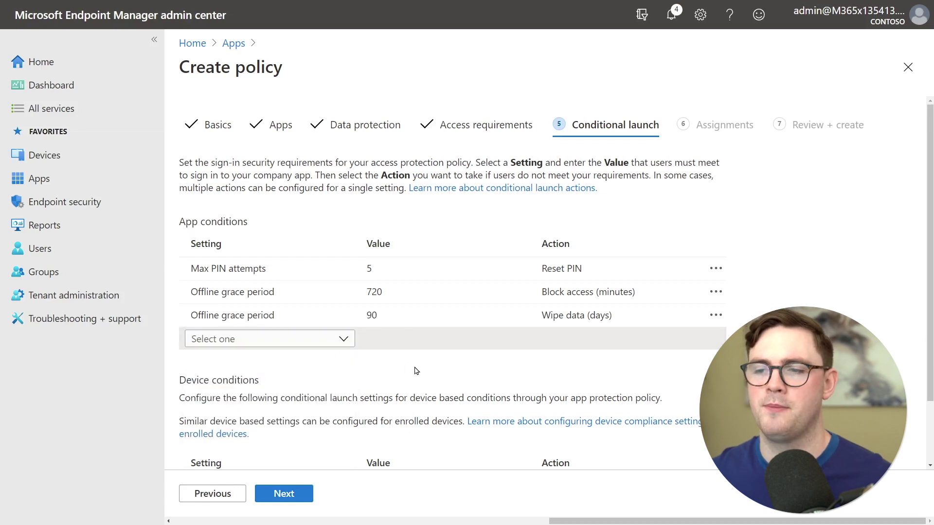
scroll(416, 371, "down", 1)
scroll(330, 385, "down", 1)
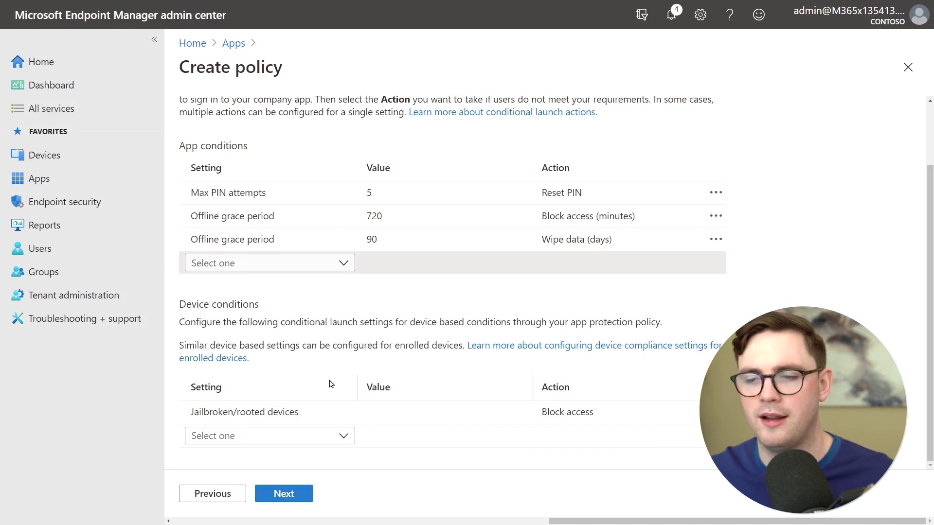
Step: Leave device conditions unchanged and continue to the Assignments step
left_click(343, 436)
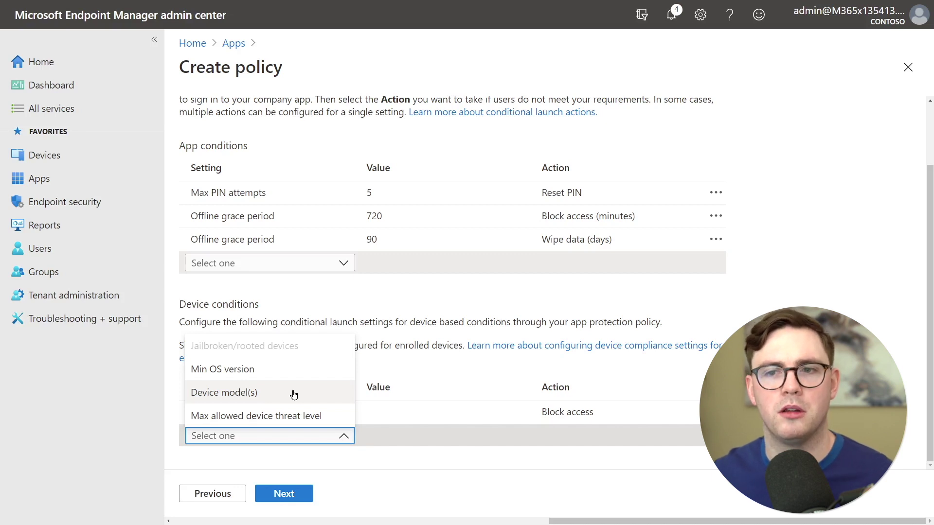
left_click(302, 467)
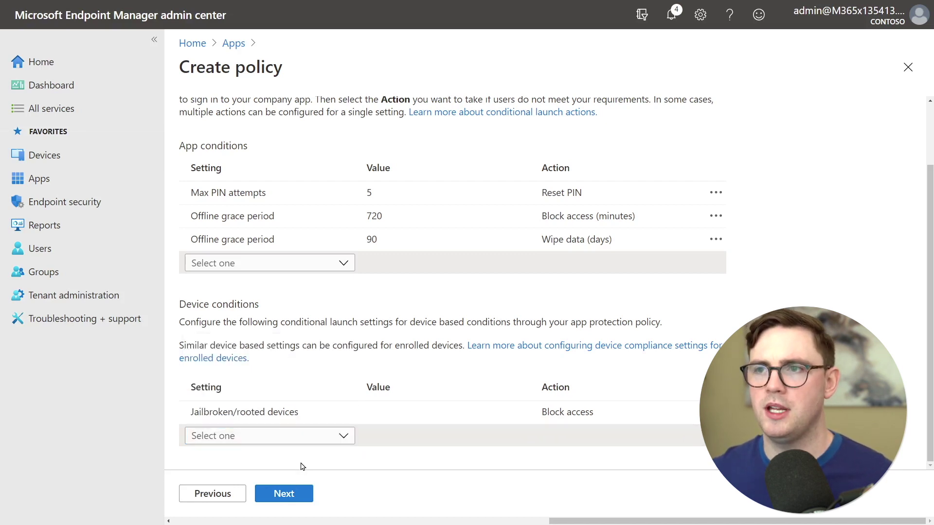
scroll(302, 467, "up", 2)
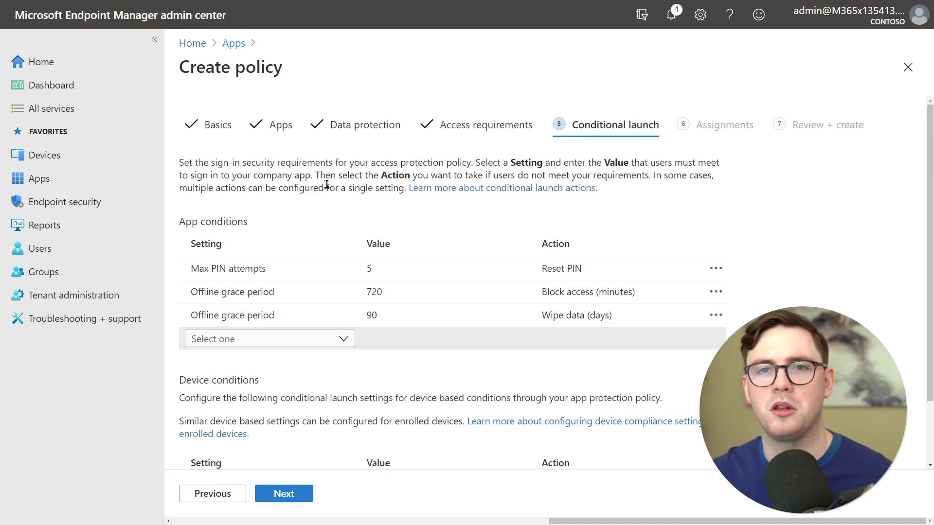
left_click(290, 495)
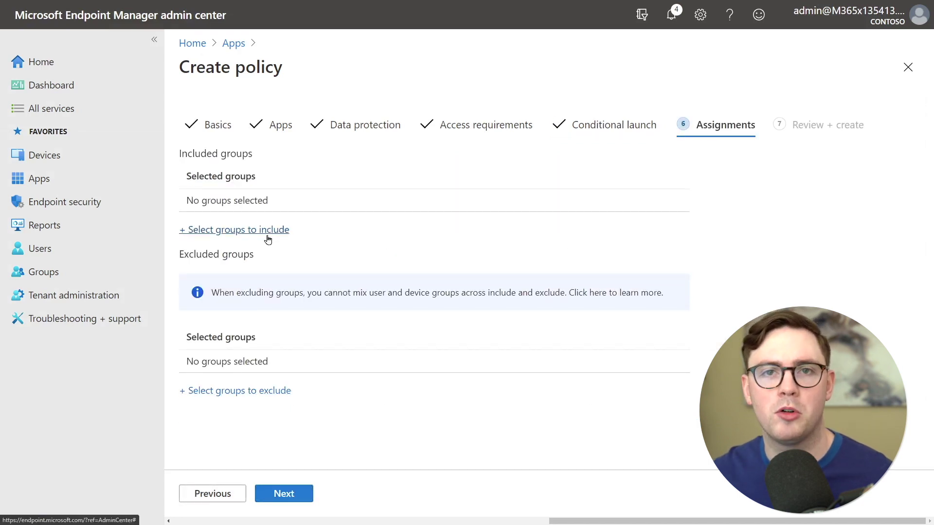
Step: Include the sg-Sales group, advance to Review + create, then close the wizard
left_click(267, 236)
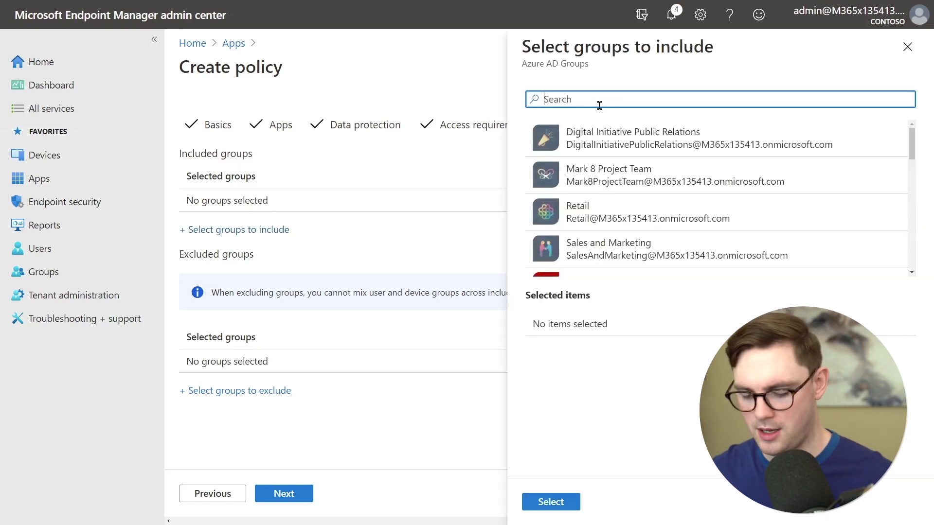
type("sg-sales")
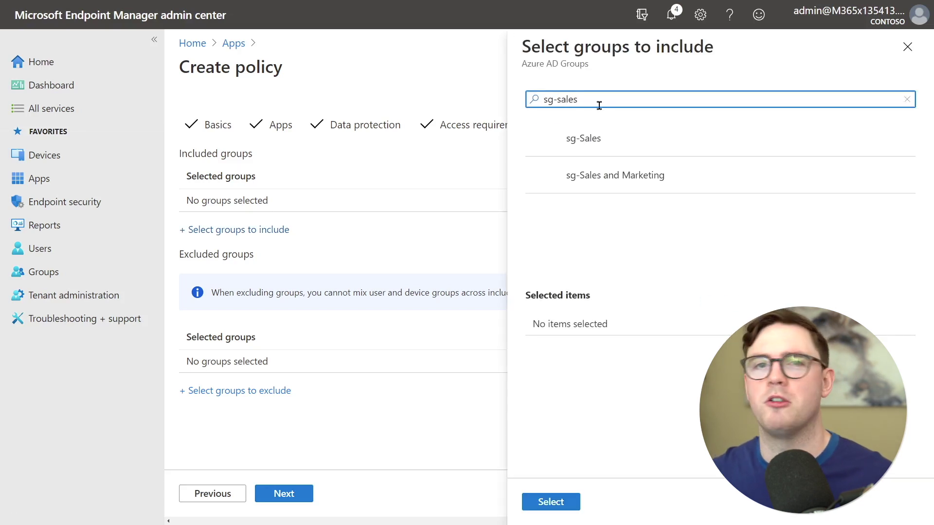
left_click(597, 140)
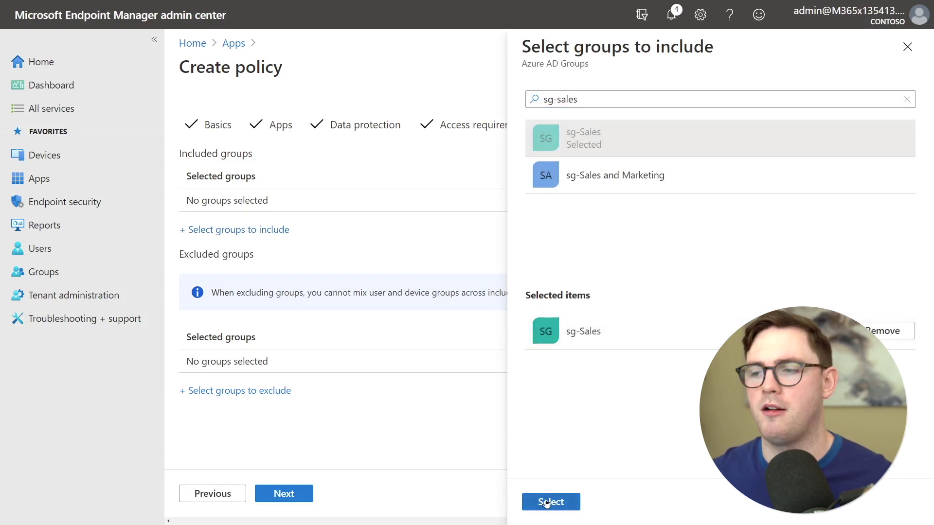
left_click(546, 503)
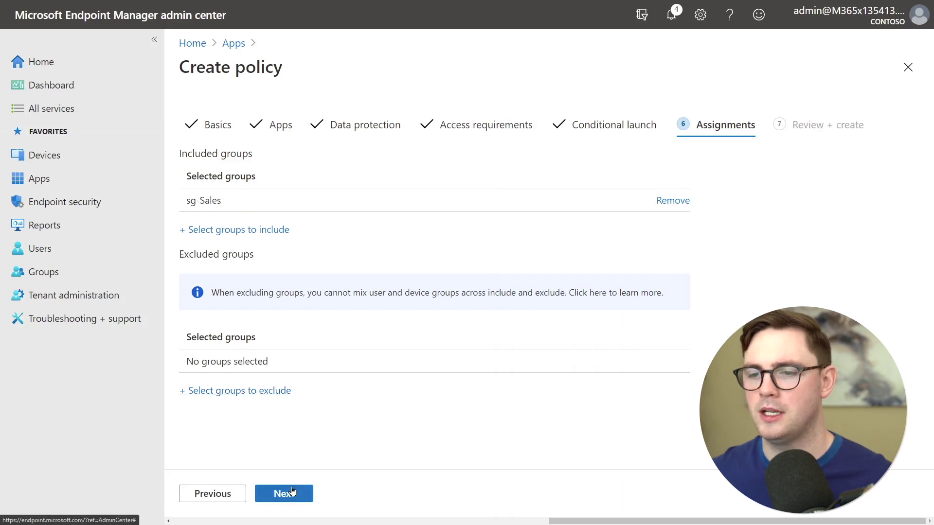
left_click(285, 494)
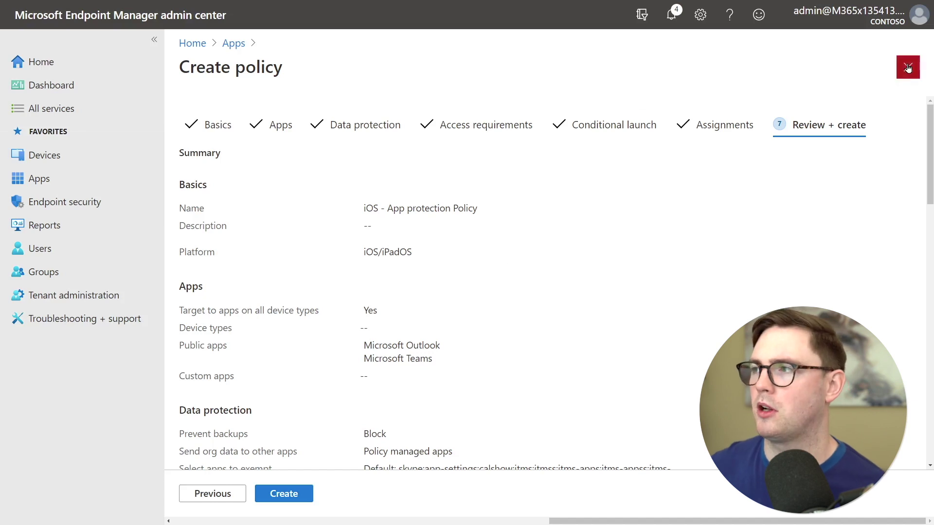
left_click(908, 67)
Step: Review the iOS apps data leak prevention policy's Properties, including Data protection and Access requirements
left_click(299, 209)
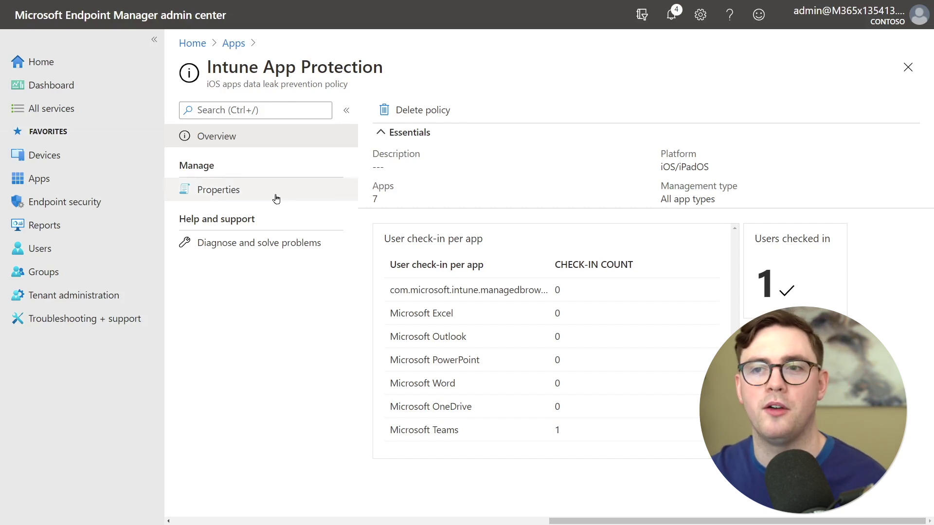
left_click(276, 199)
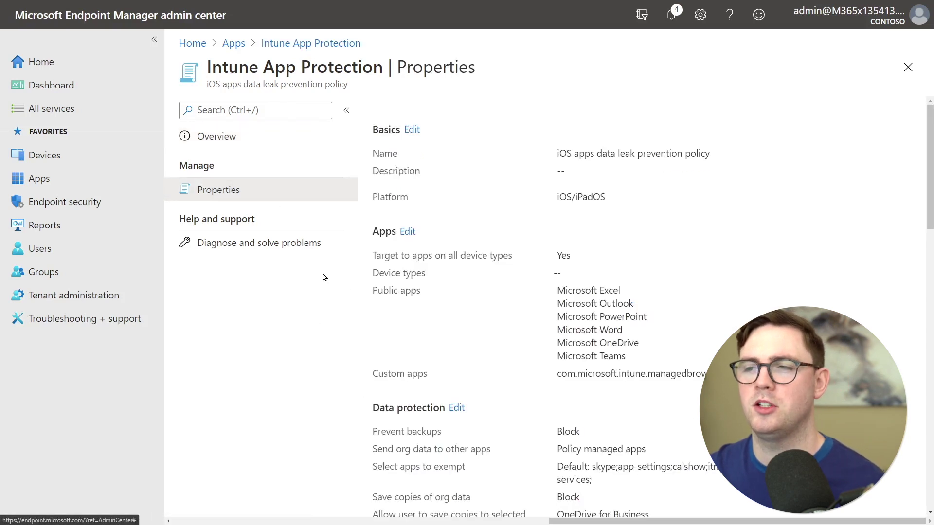
scroll(529, 199, "down", 1)
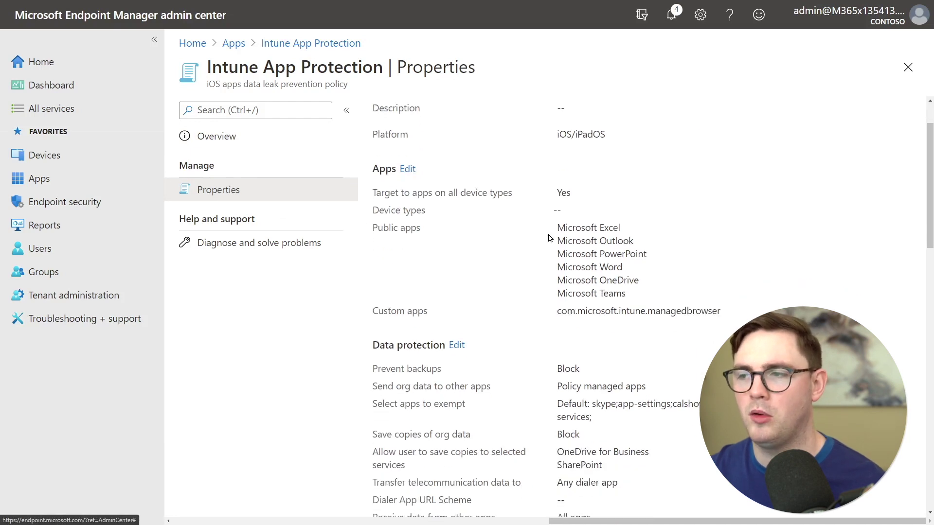
scroll(550, 238, "down", 4)
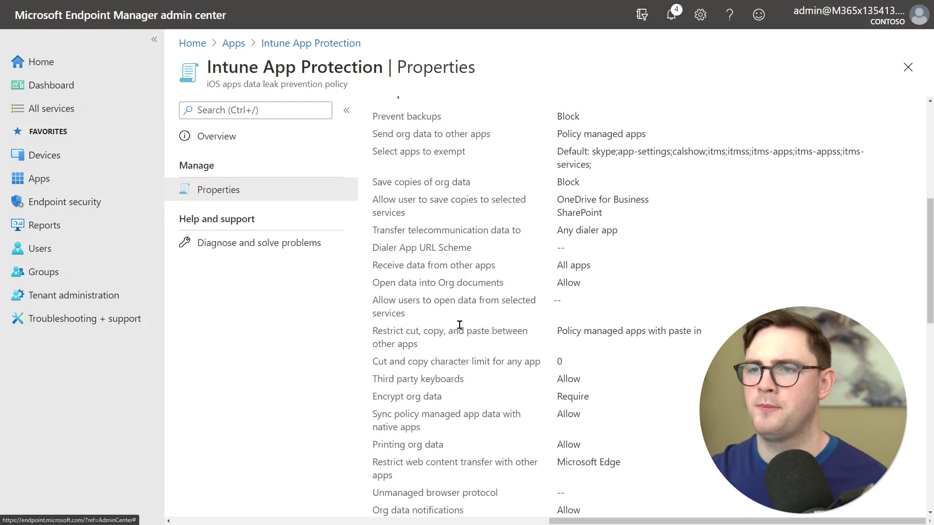
scroll(460, 325, "down", 9)
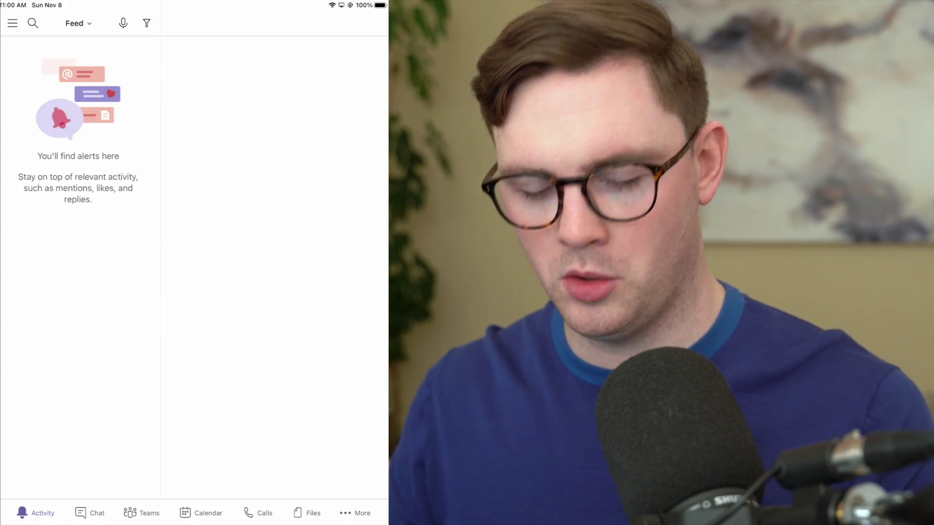
Step: Copy the confidential Lowton acquisition message from the Teams chat, then switch to Gmail
left_click(90, 513)
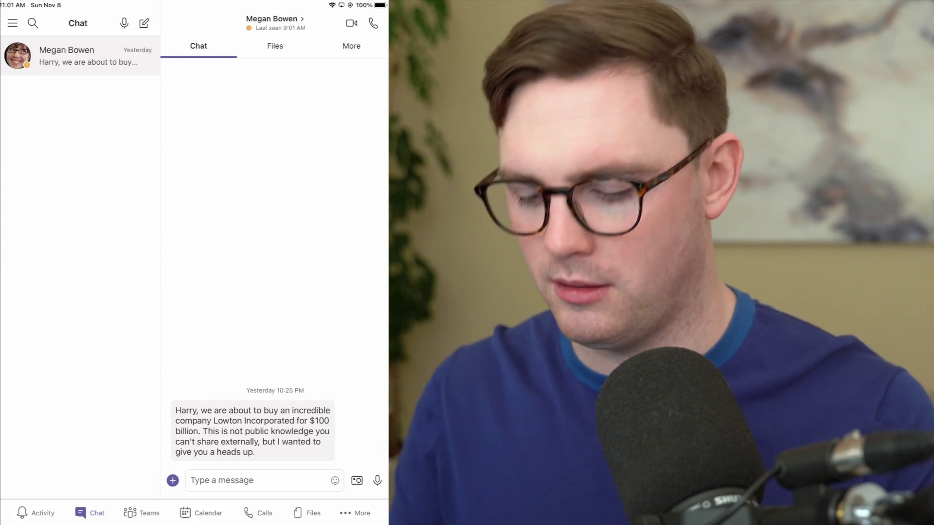
left_click(252, 431)
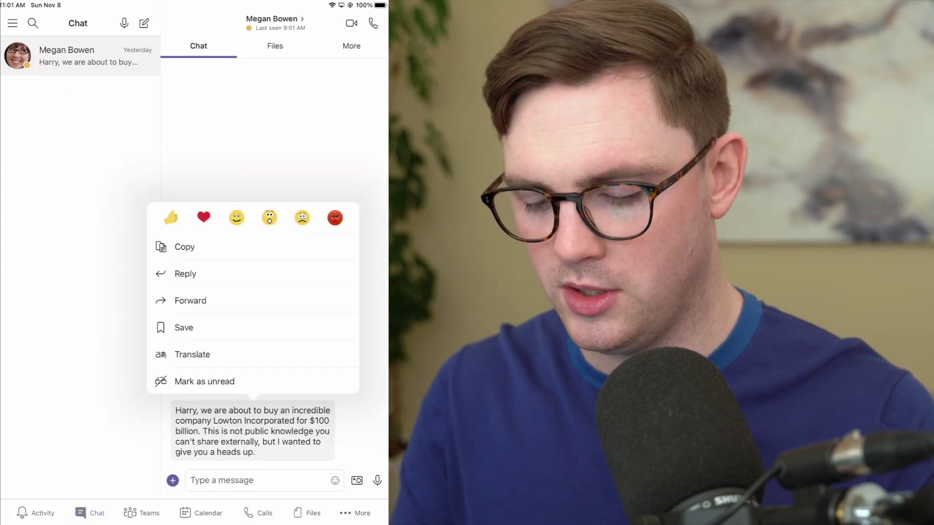
left_click(184, 247)
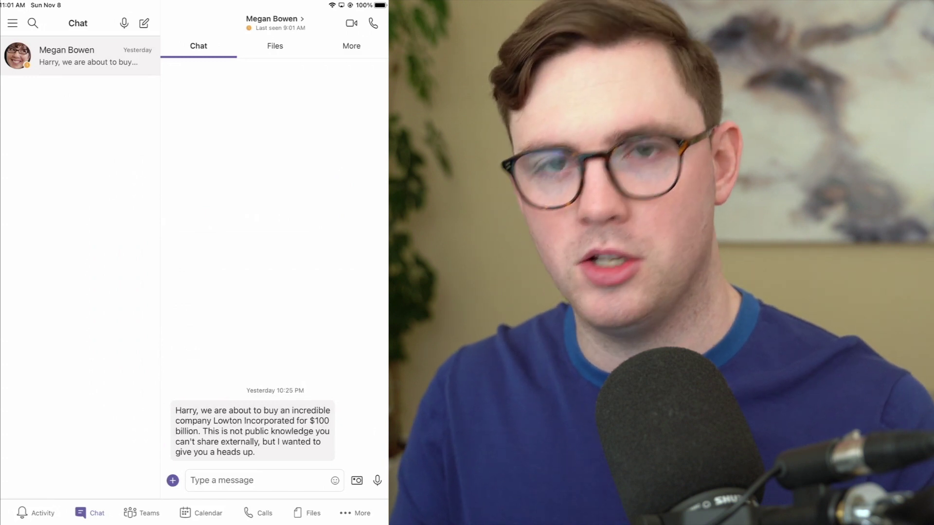
left_click_drag(195, 523, 195, 292)
left_click(350, 489)
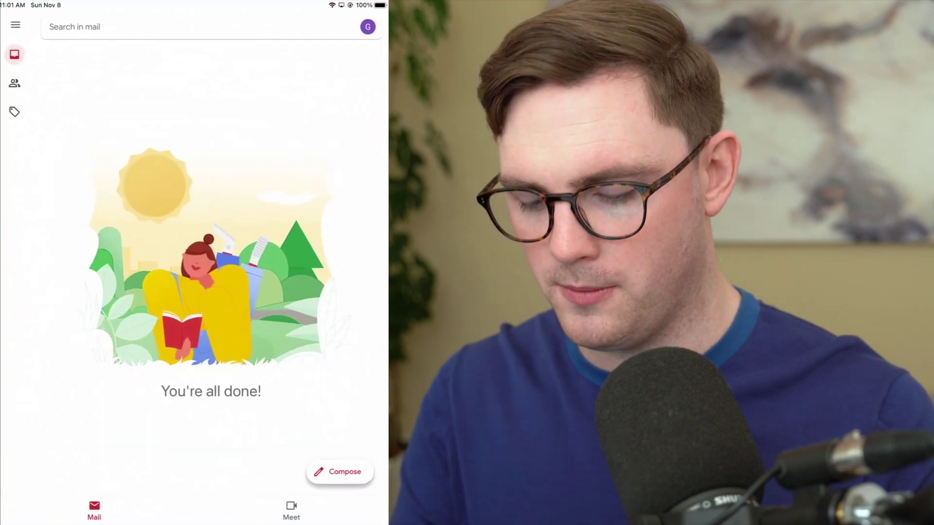
Step: Try pasting the copied Teams message into a new Gmail email body, which gets blocked
left_click(340, 472)
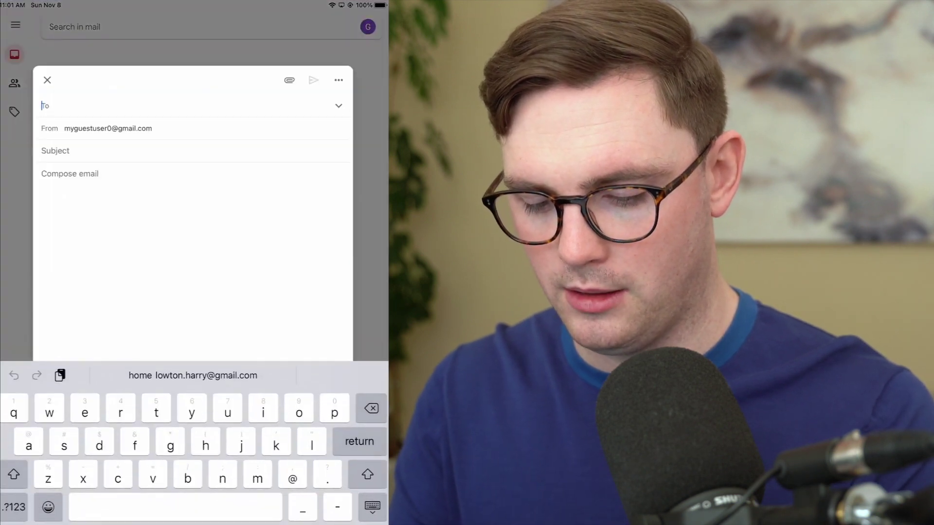
left_click(42, 174)
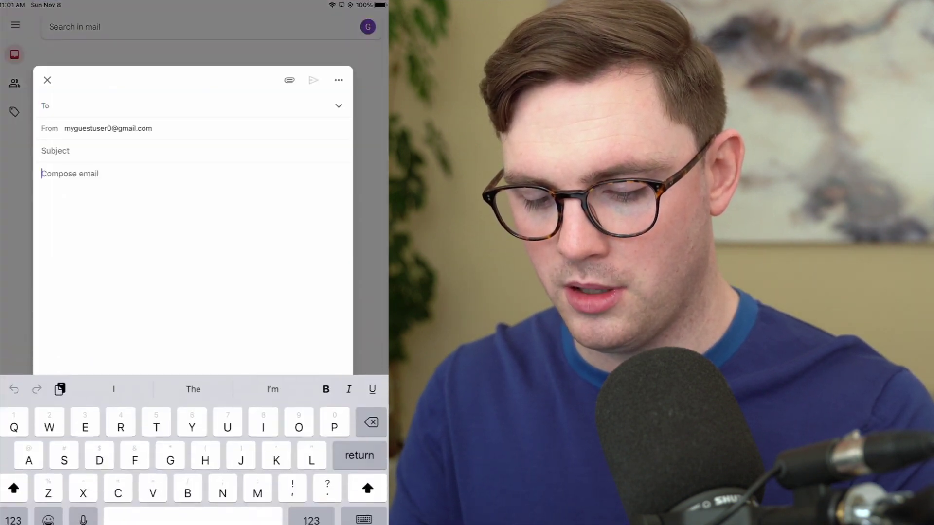
left_click(42, 174)
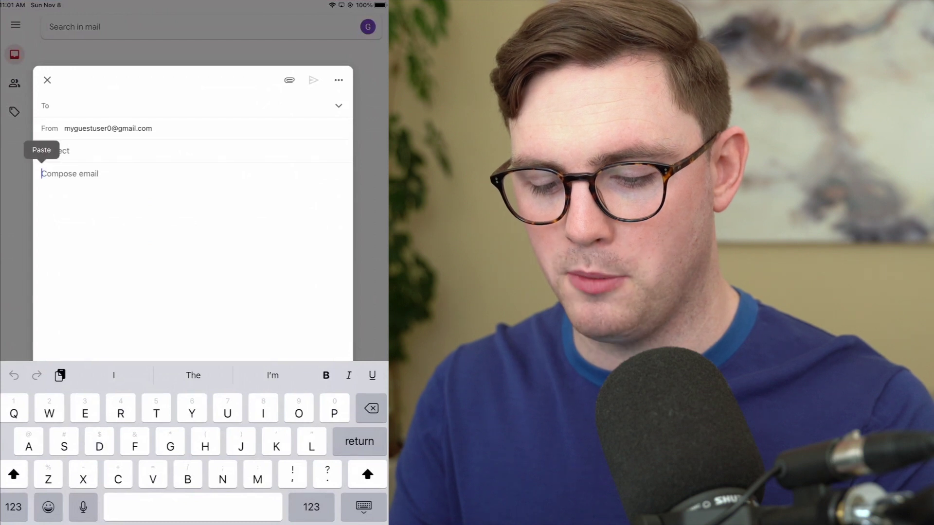
left_click(40, 148)
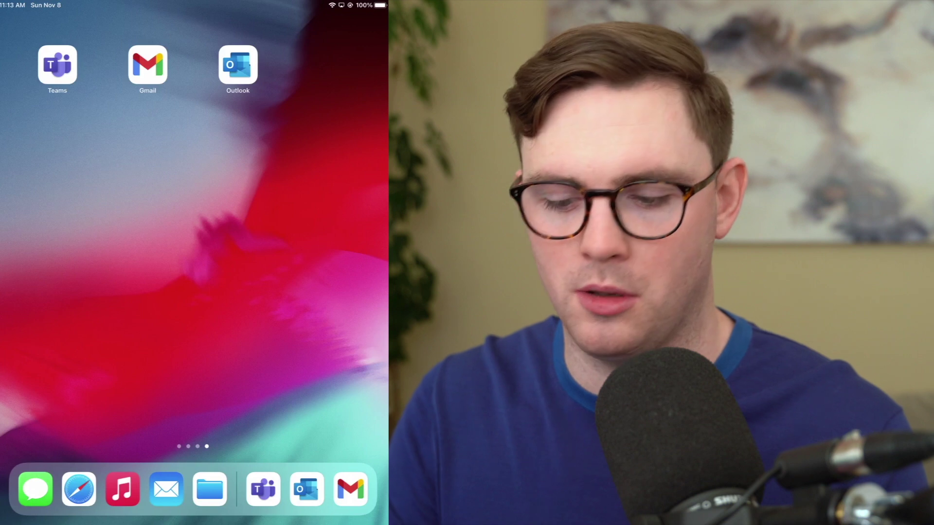
Step: Open the 'Top Secret' email in Outlook and copy its Lowton acquisition message body
left_click(238, 64)
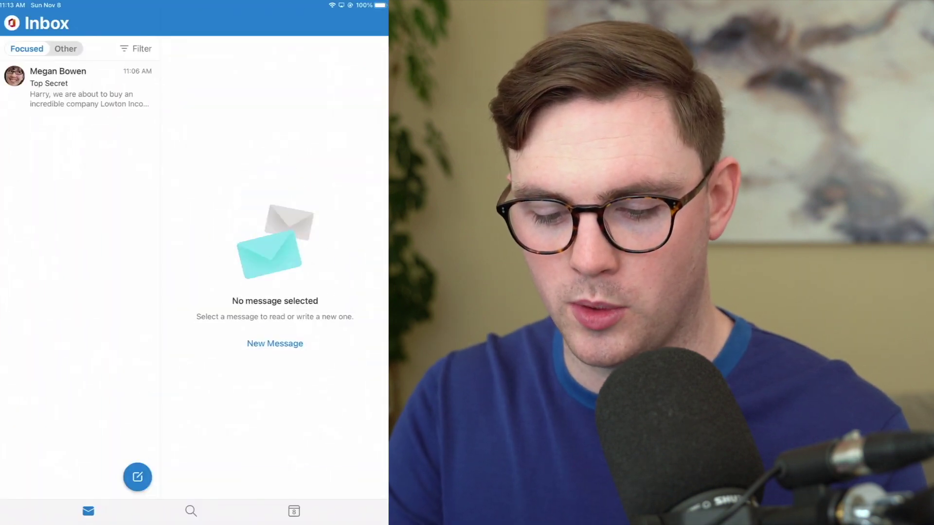
left_click(12, 23)
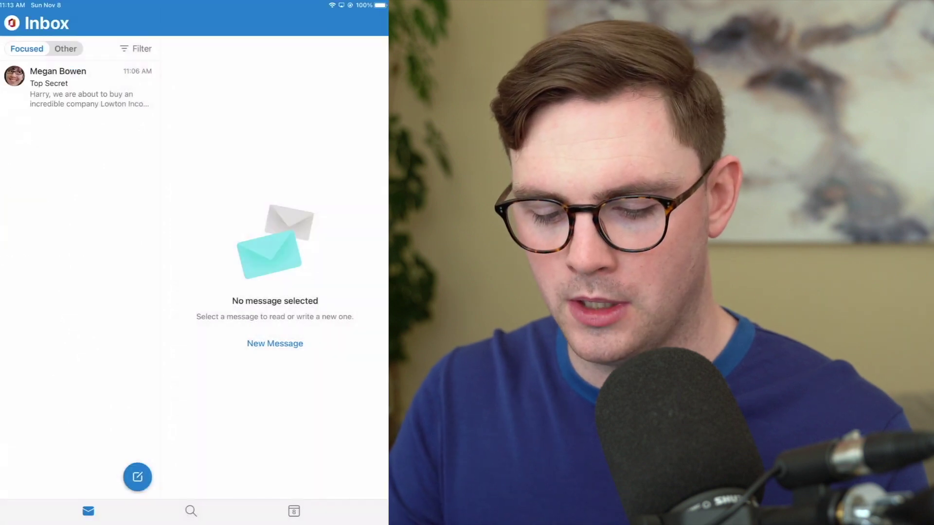
left_click(78, 87)
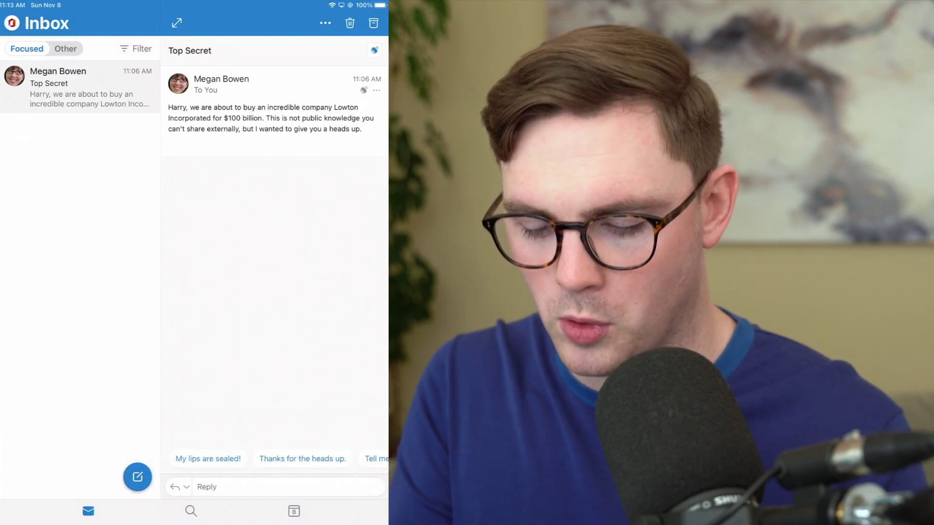
left_click_drag(169, 107, 356, 132)
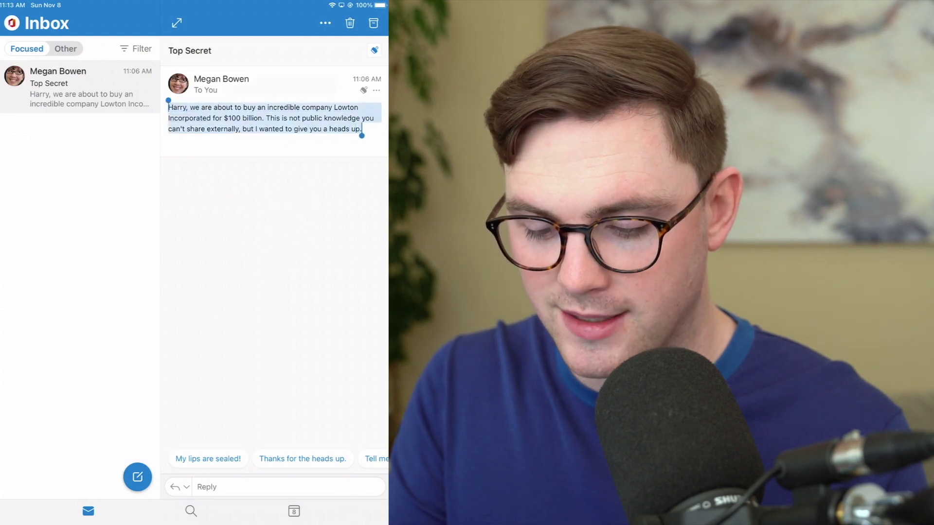
left_click(230, 84)
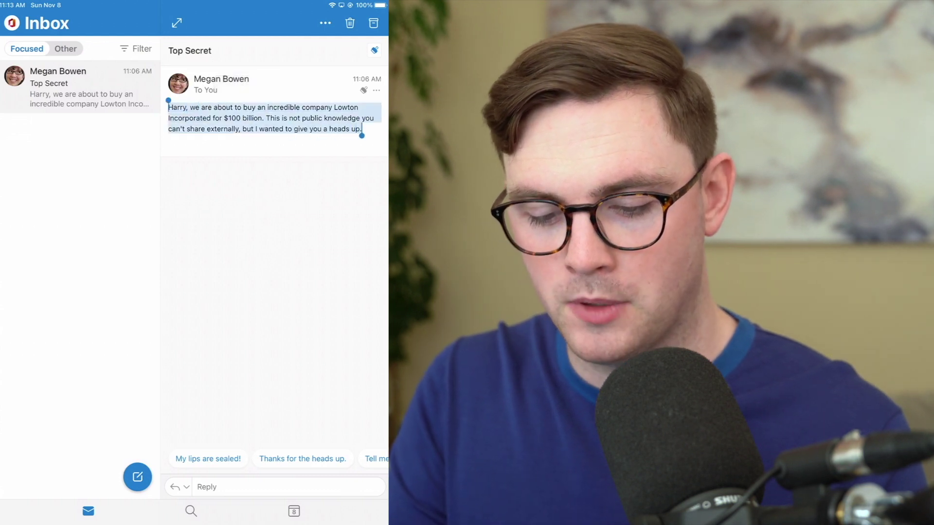
left_click(11, 23)
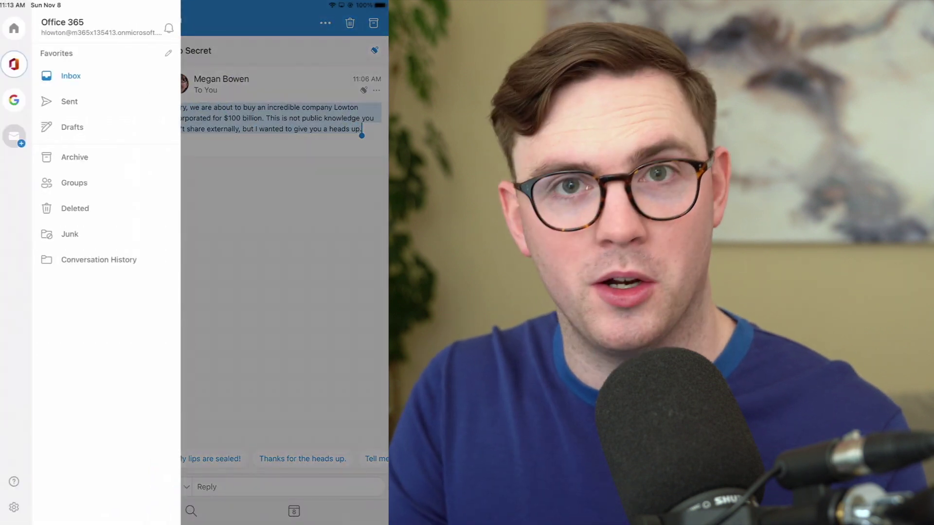
Step: Try pasting the copied email into a new Google-account message in Outlook, which gets blocked
left_click(14, 100)
left_click(50, 75)
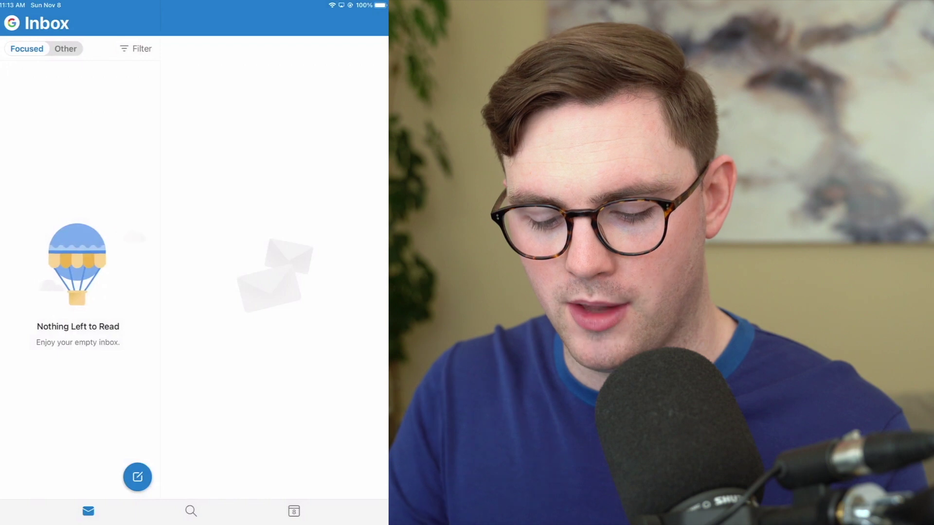
left_click(138, 477)
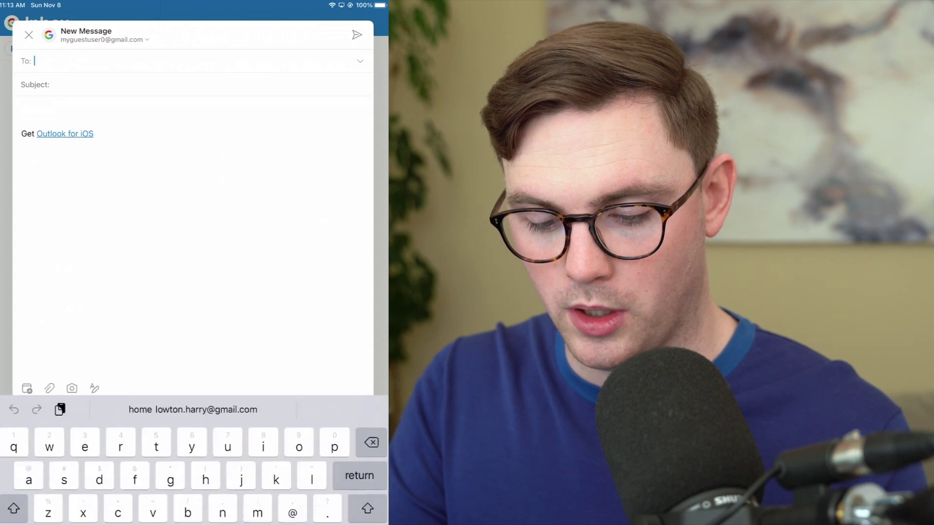
left_click(21, 109)
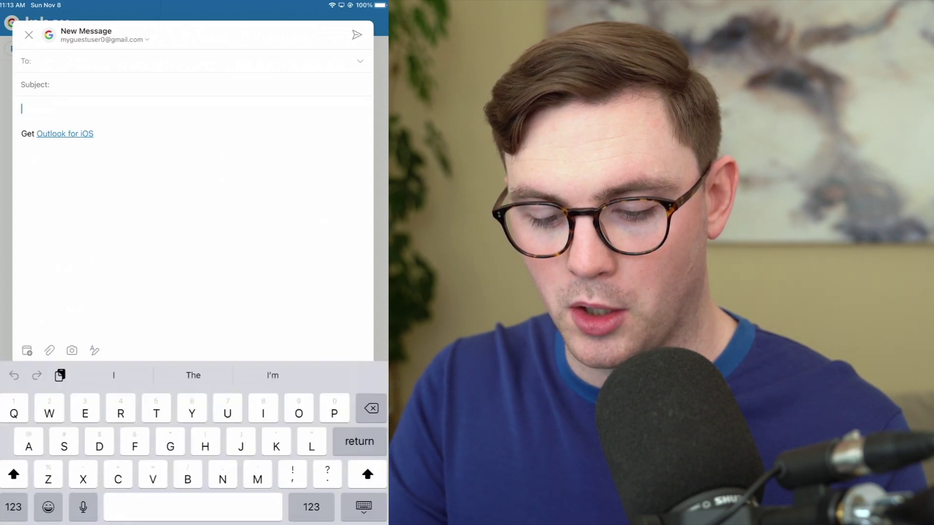
left_click(22, 108)
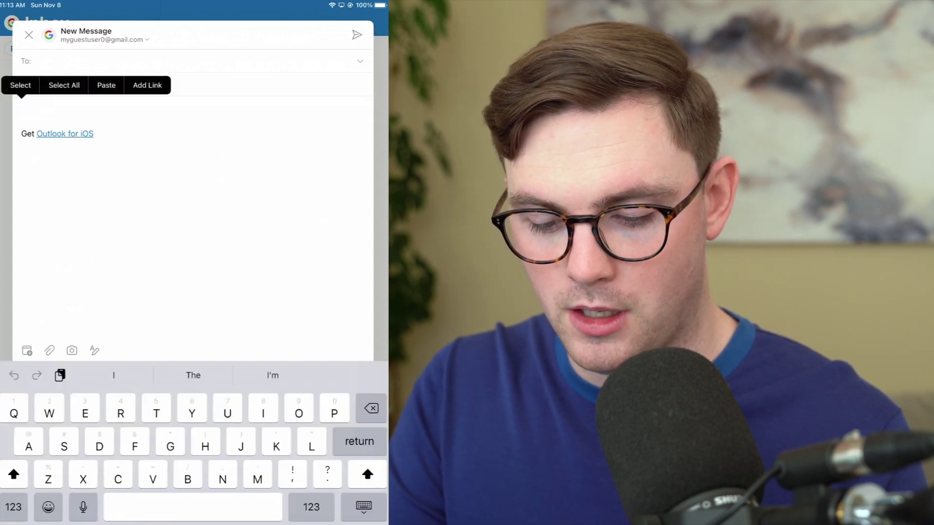
left_click(106, 85)
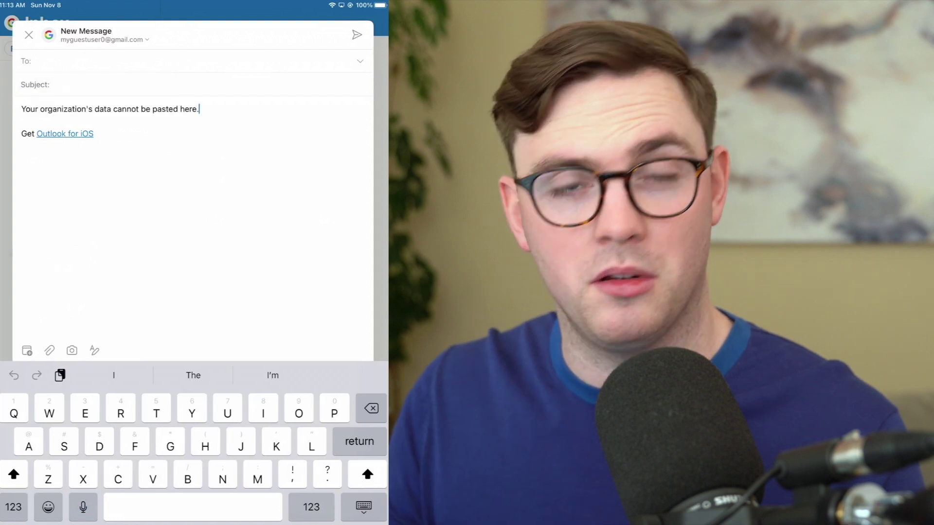